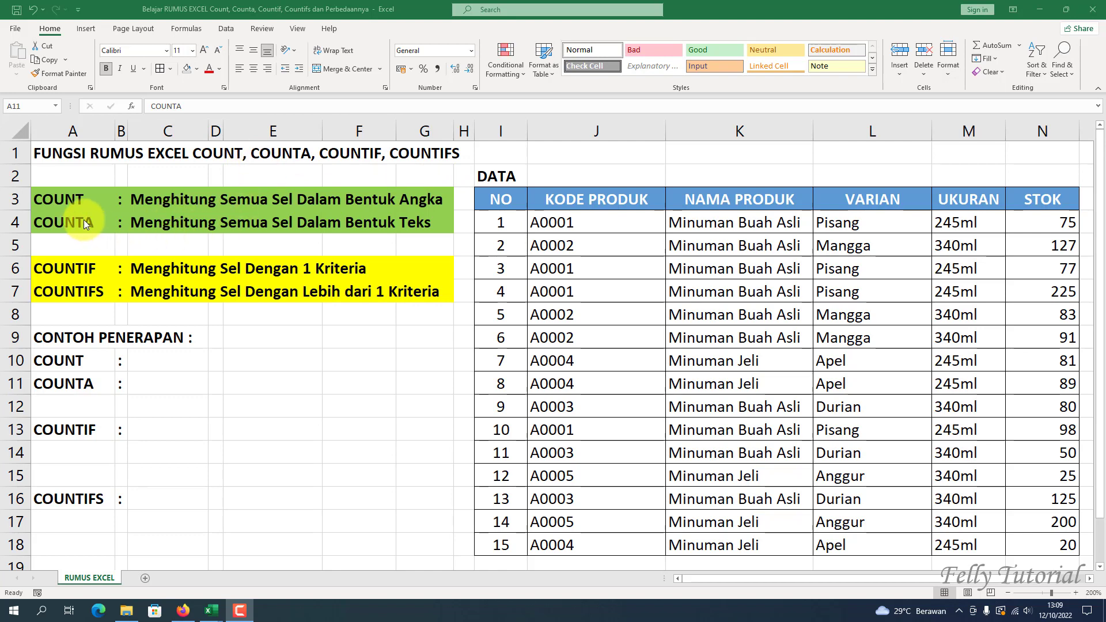
Review the COUNT and COUNTA descriptions in rows 3 and 4 of the function overview.
click(70, 203)
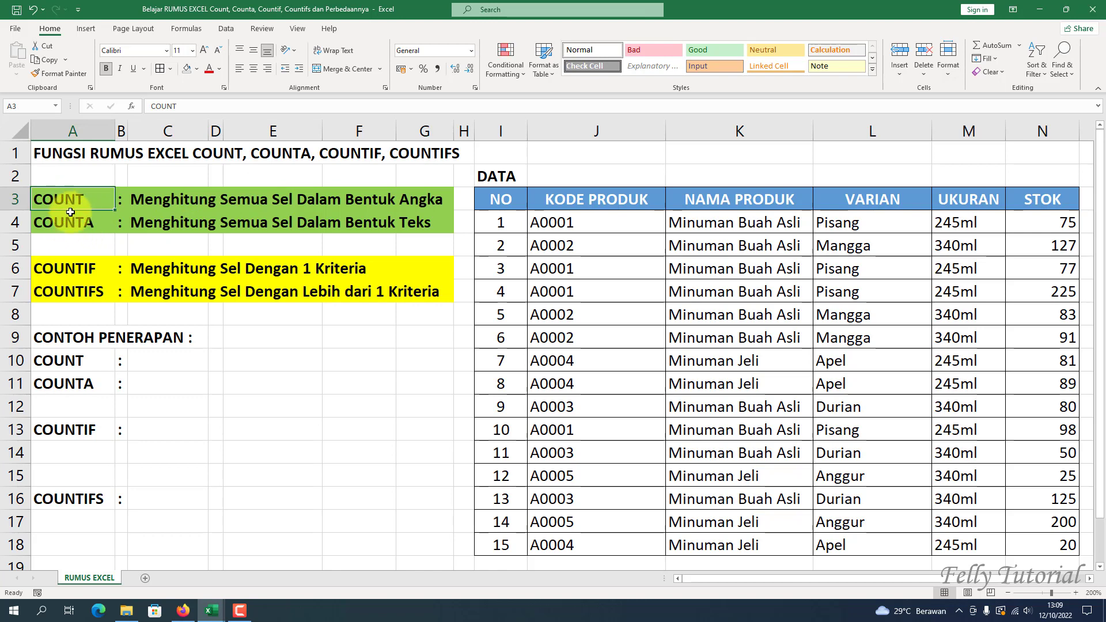
drag(70, 212, 68, 214)
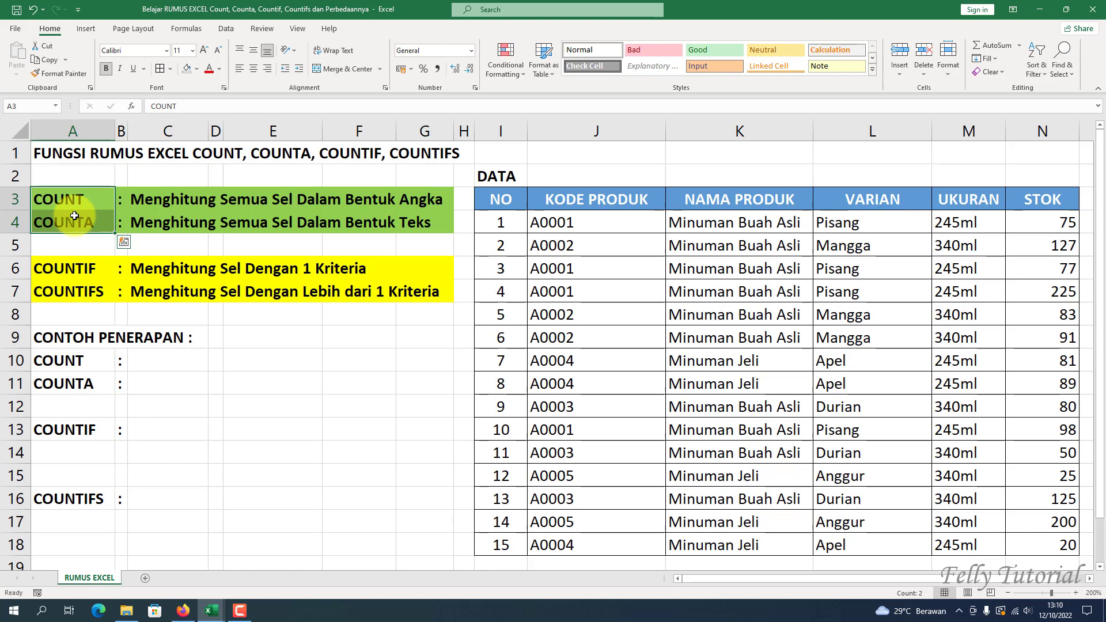
click(73, 201)
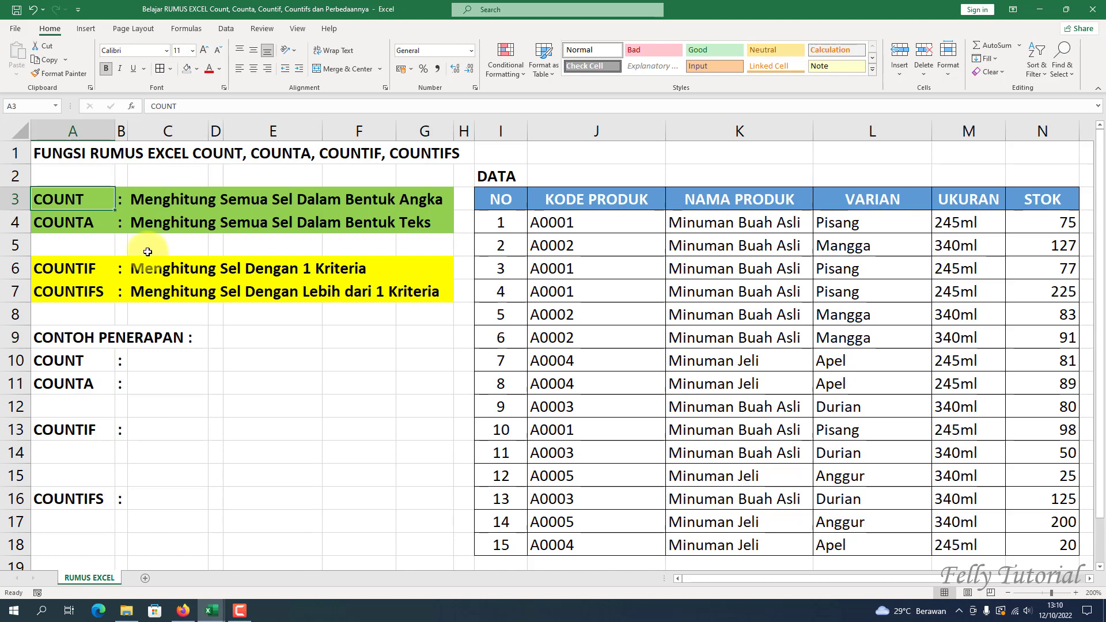
drag(141, 200, 420, 201)
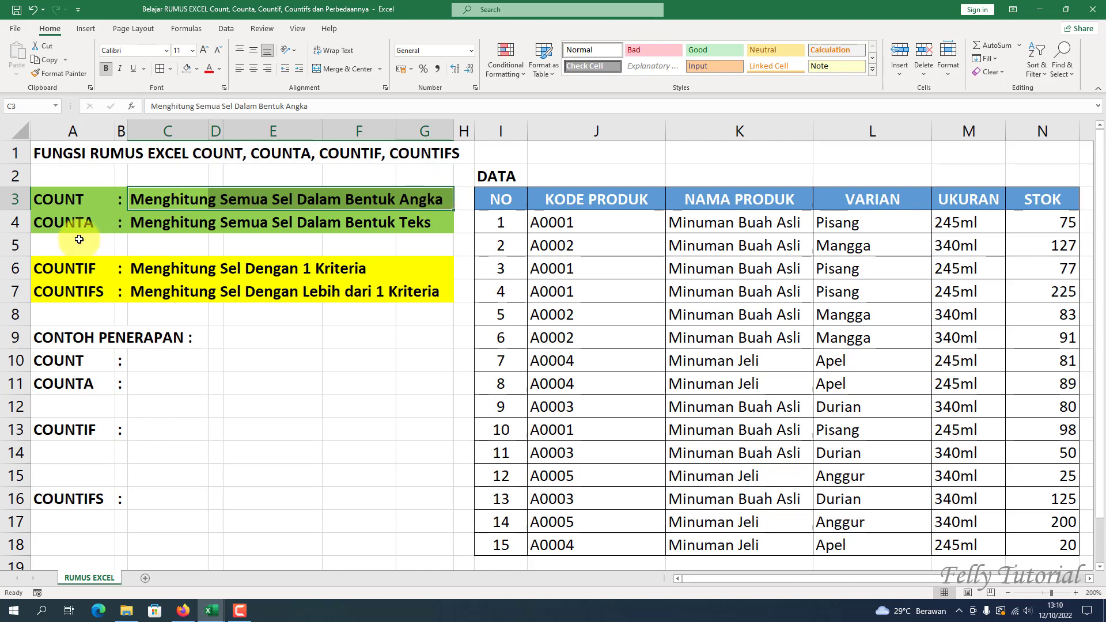
click(71, 224)
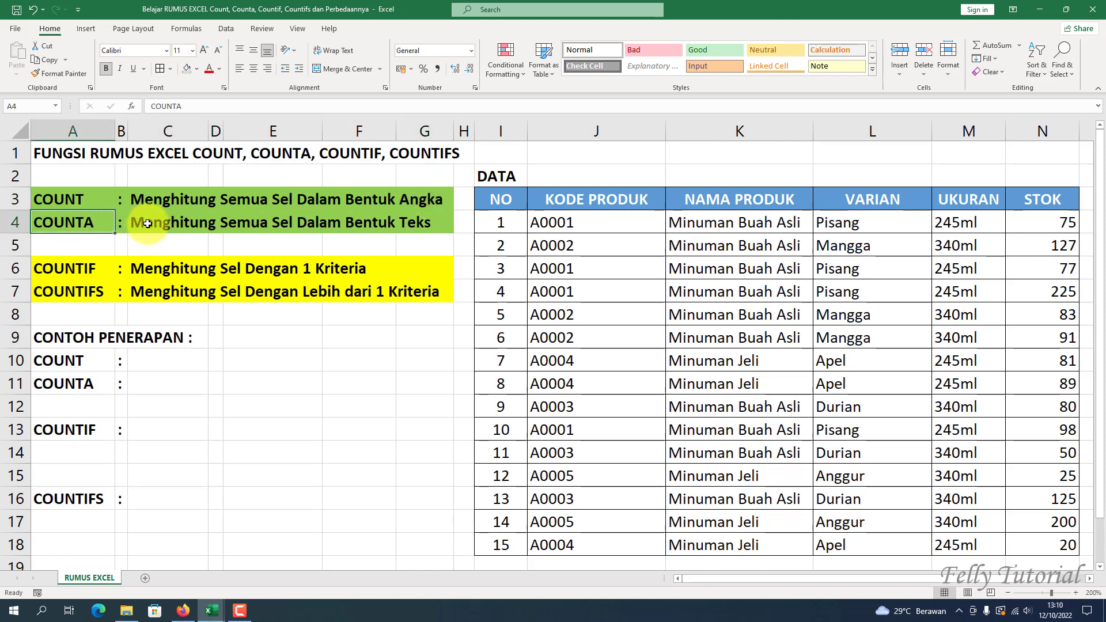
drag(147, 225, 411, 230)
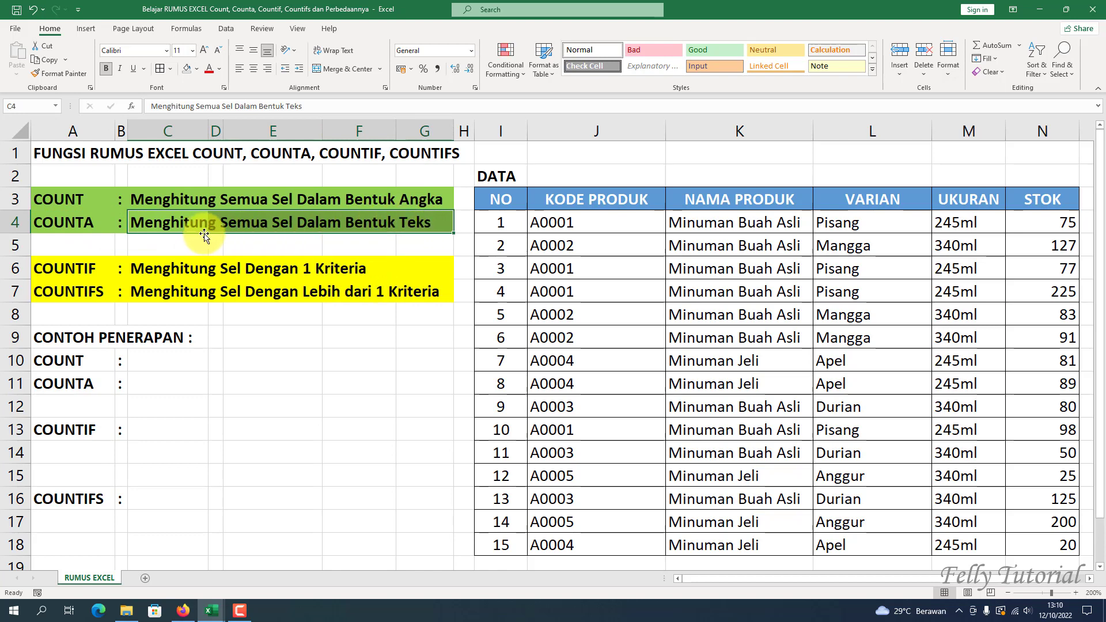
click(164, 201)
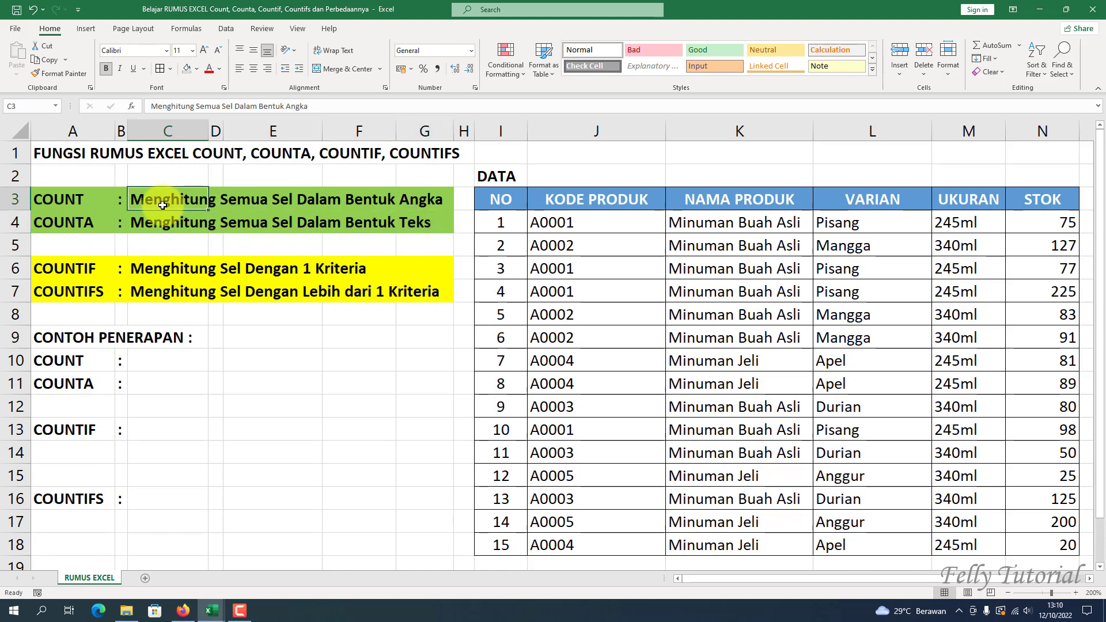
Compare the COUNTIF and COUNTIFS descriptions in rows 6 and 7 of the function overview.
click(80, 269)
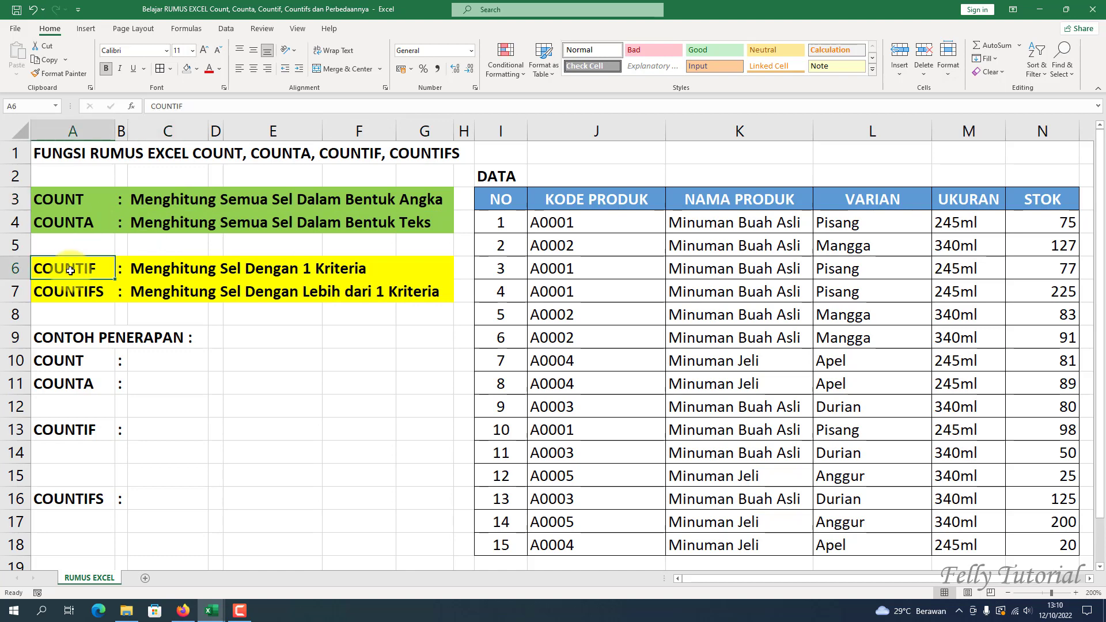
click(92, 293)
click(75, 270)
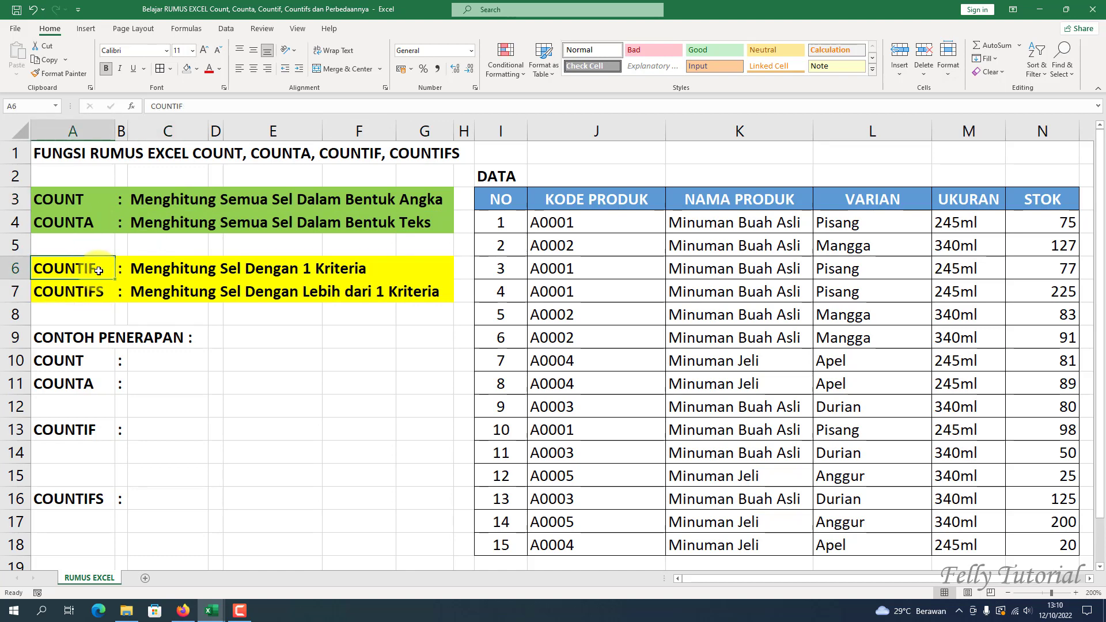
click(101, 288)
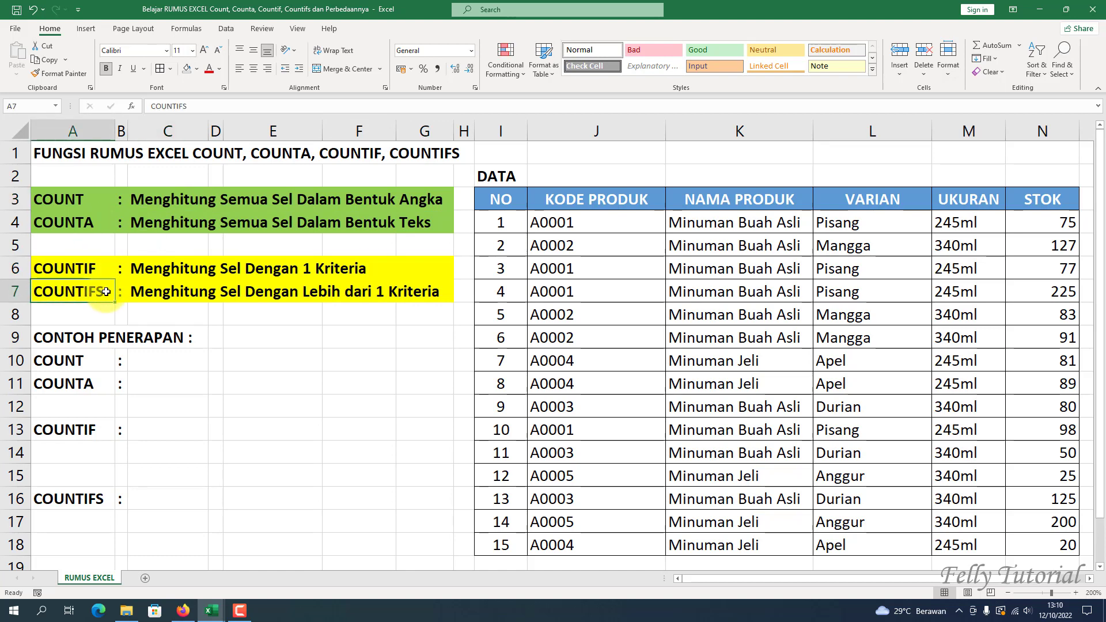
click(84, 270)
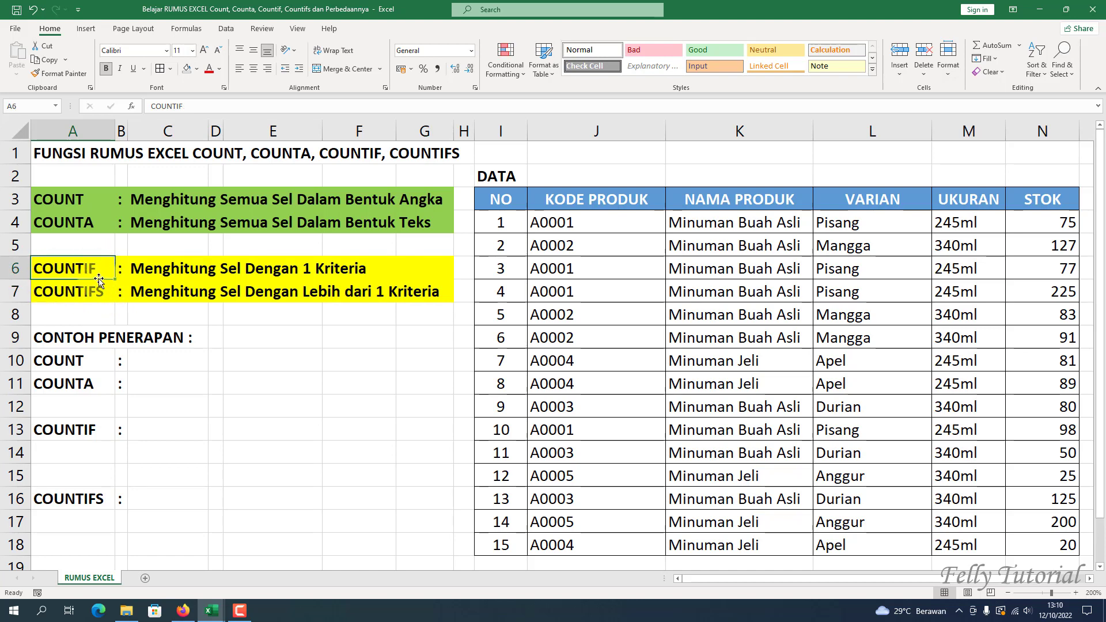
drag(149, 270, 365, 264)
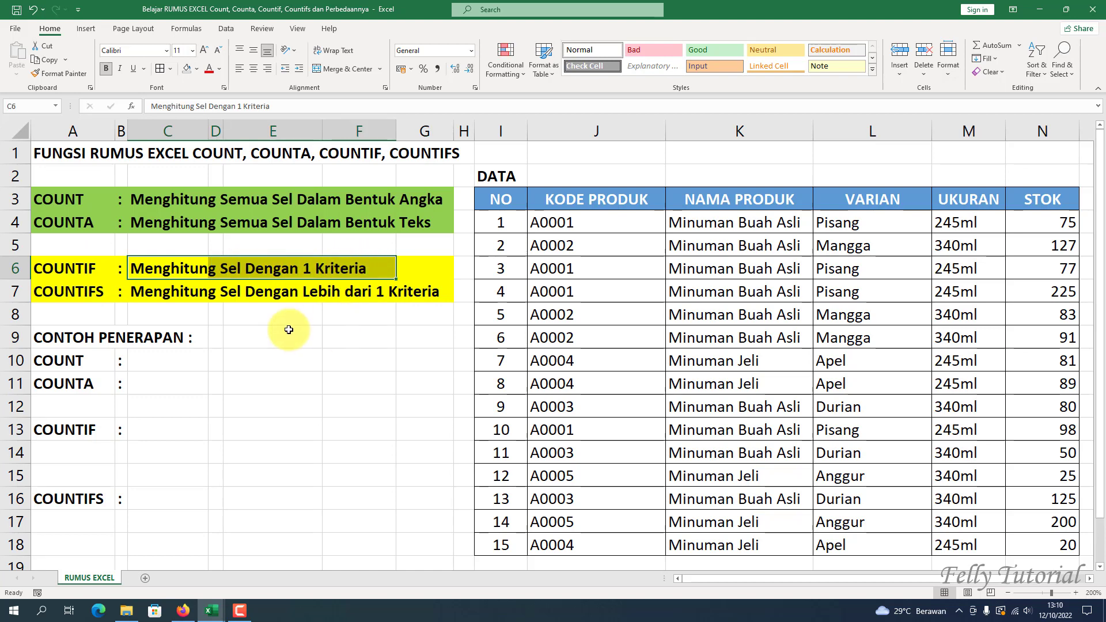
click(93, 298)
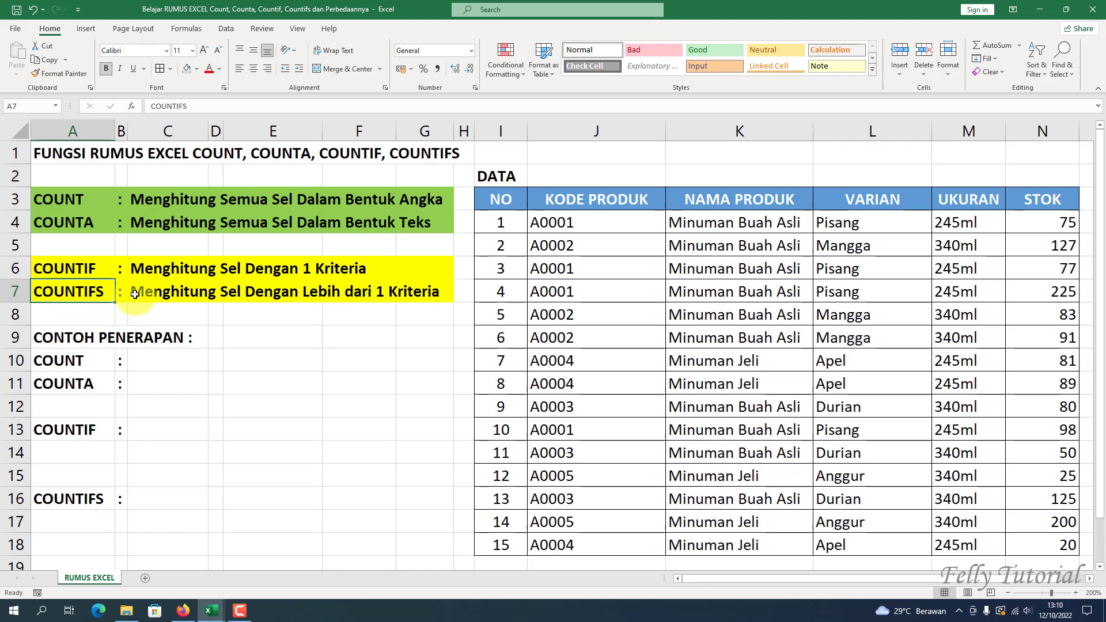
drag(148, 292, 412, 303)
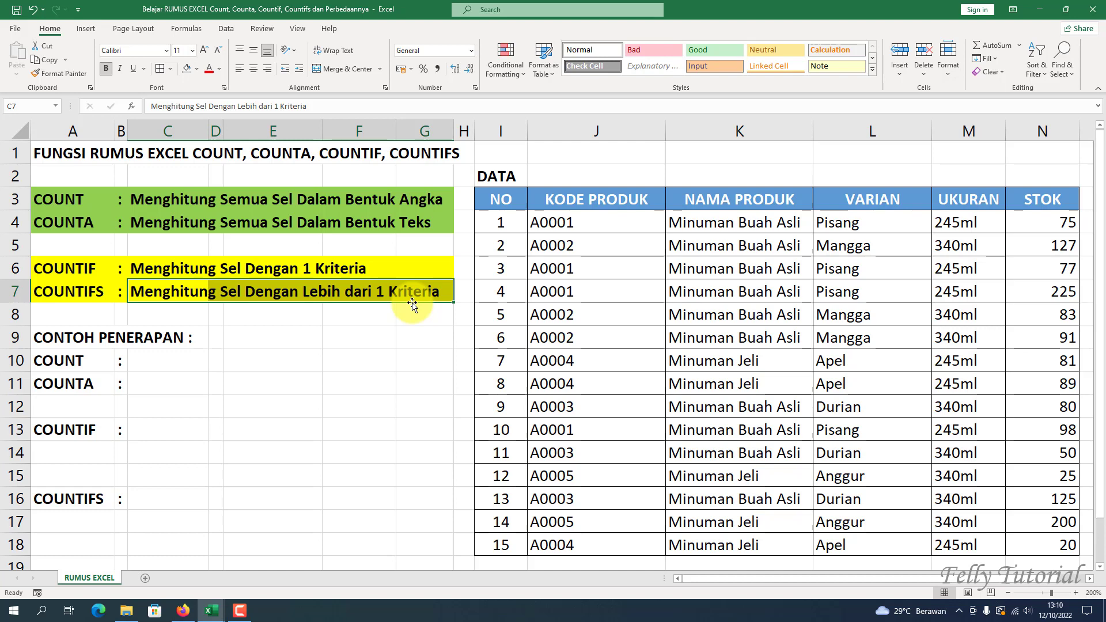
click(346, 343)
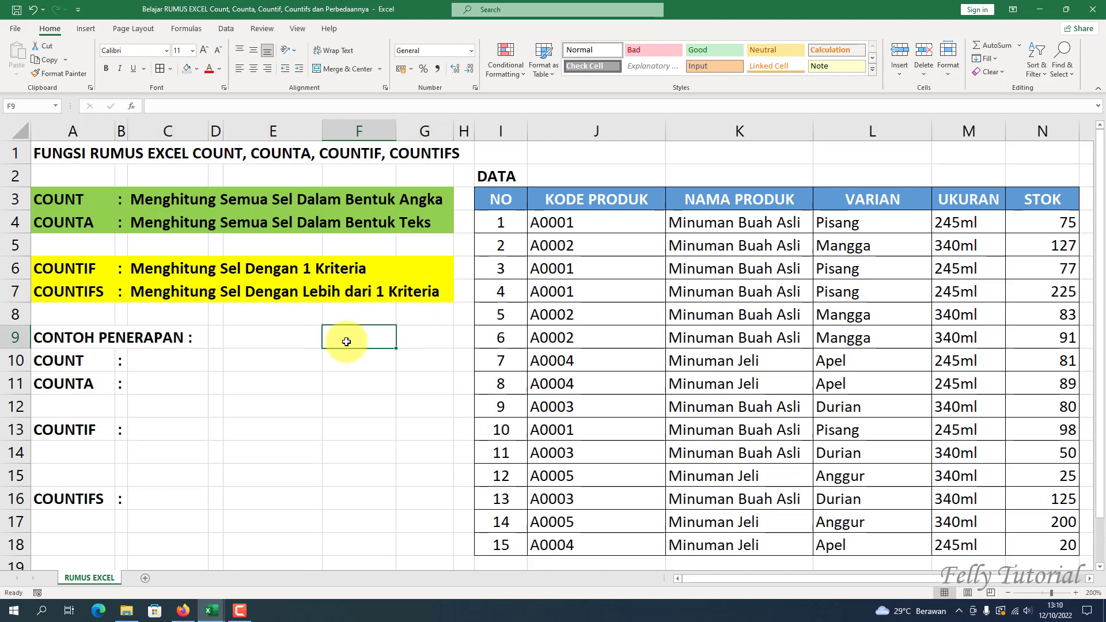
Enter the formula =COUNT(N4:N18) in cell C10 to count the numeric cells of the STOK column.
click(151, 362)
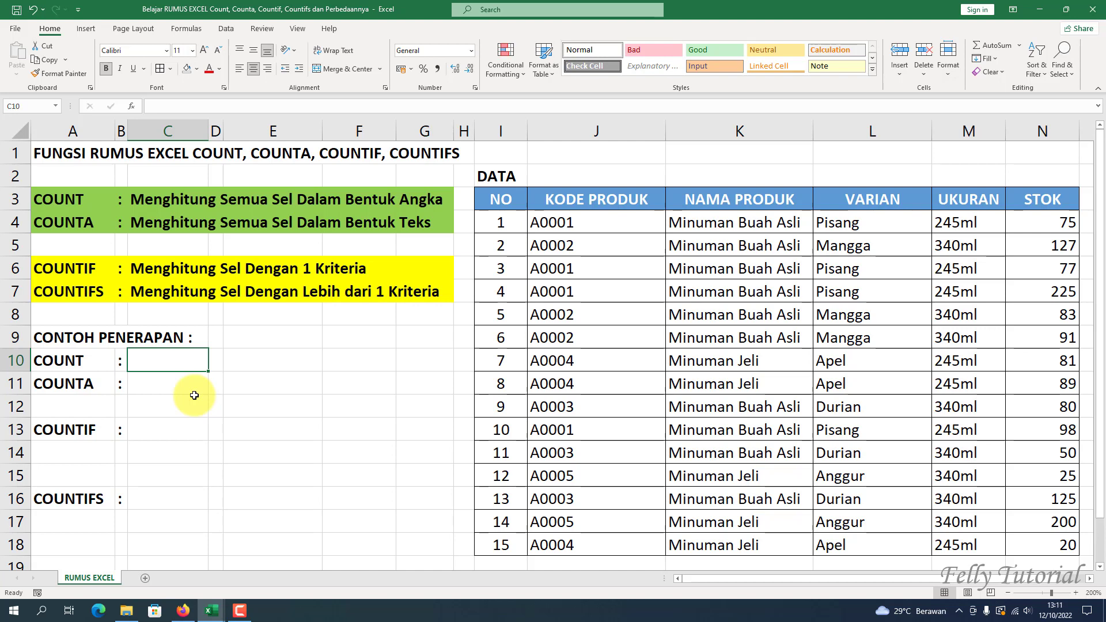
click(80, 384)
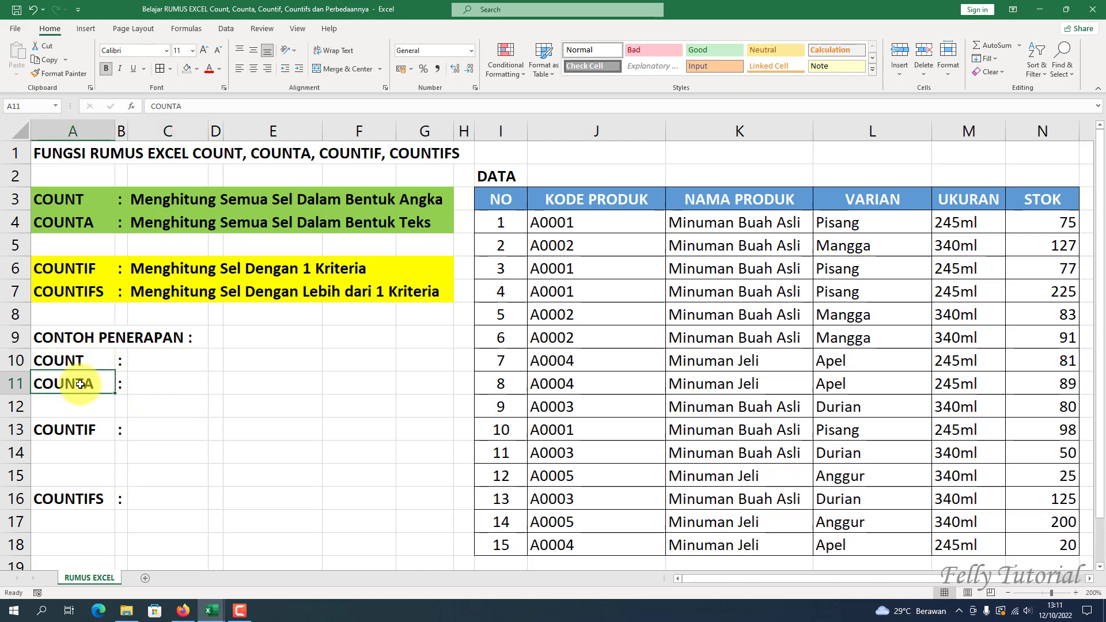
click(76, 360)
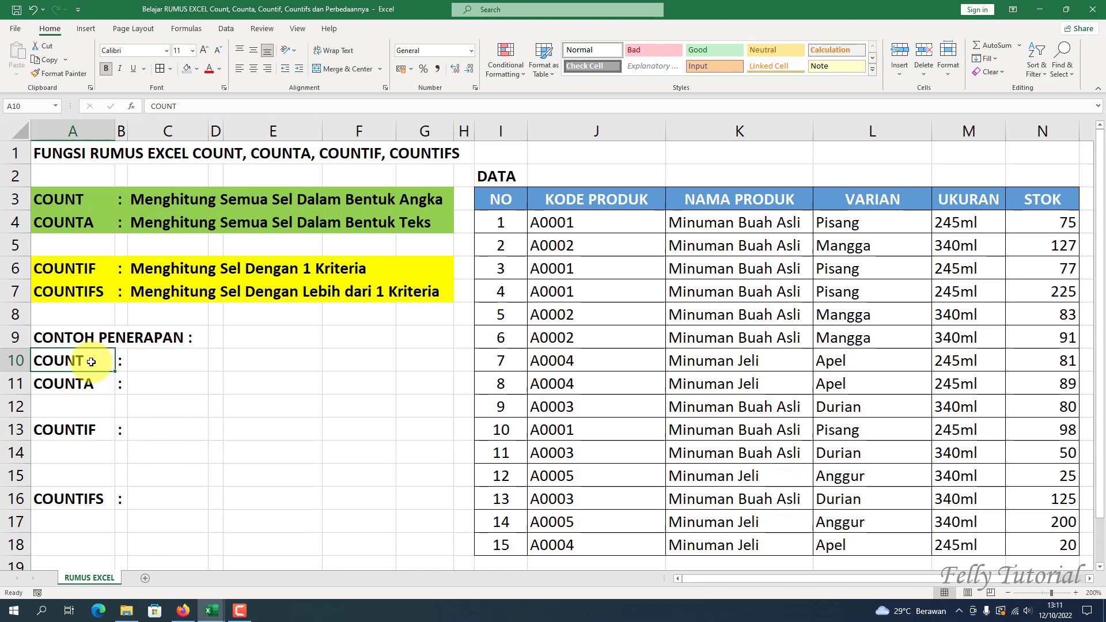
click(151, 364)
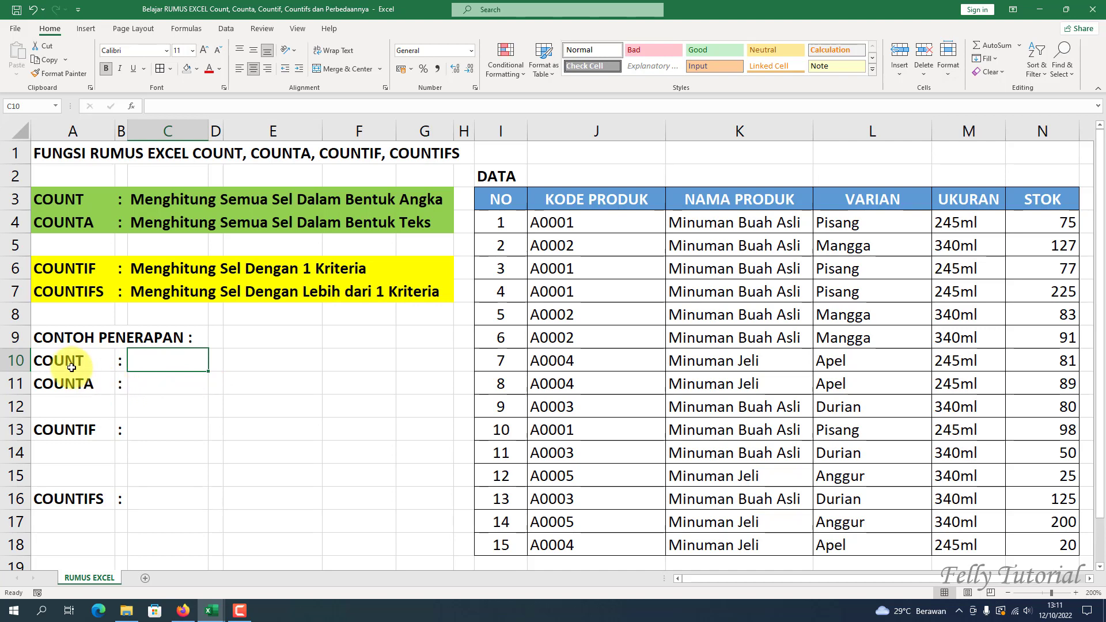
text(=)
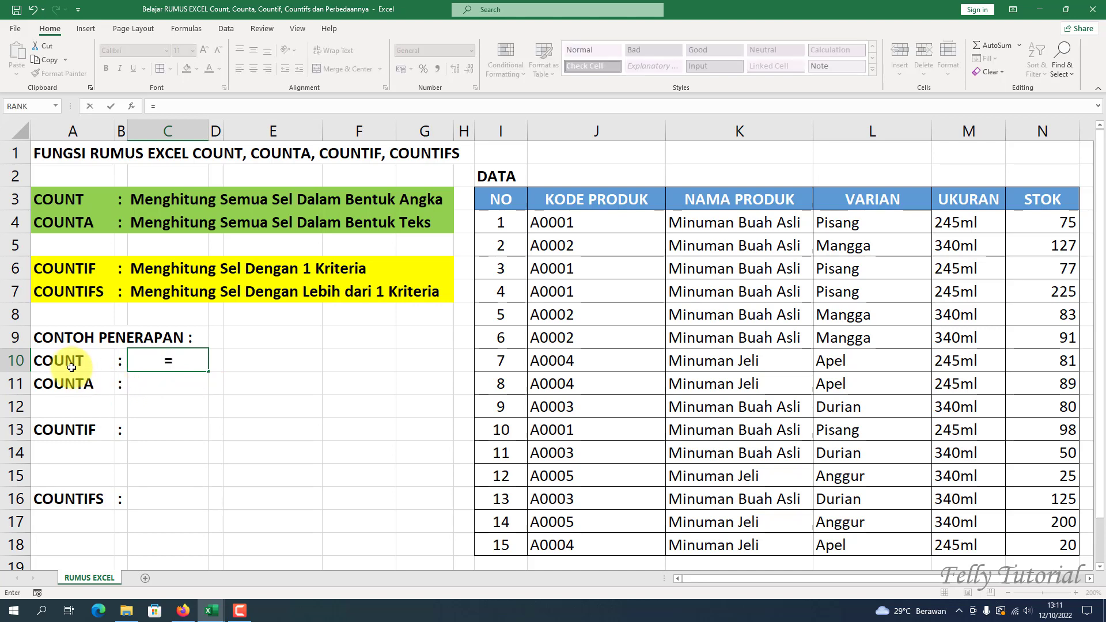
text(c)
key(BackSpace)
text(COUNT)
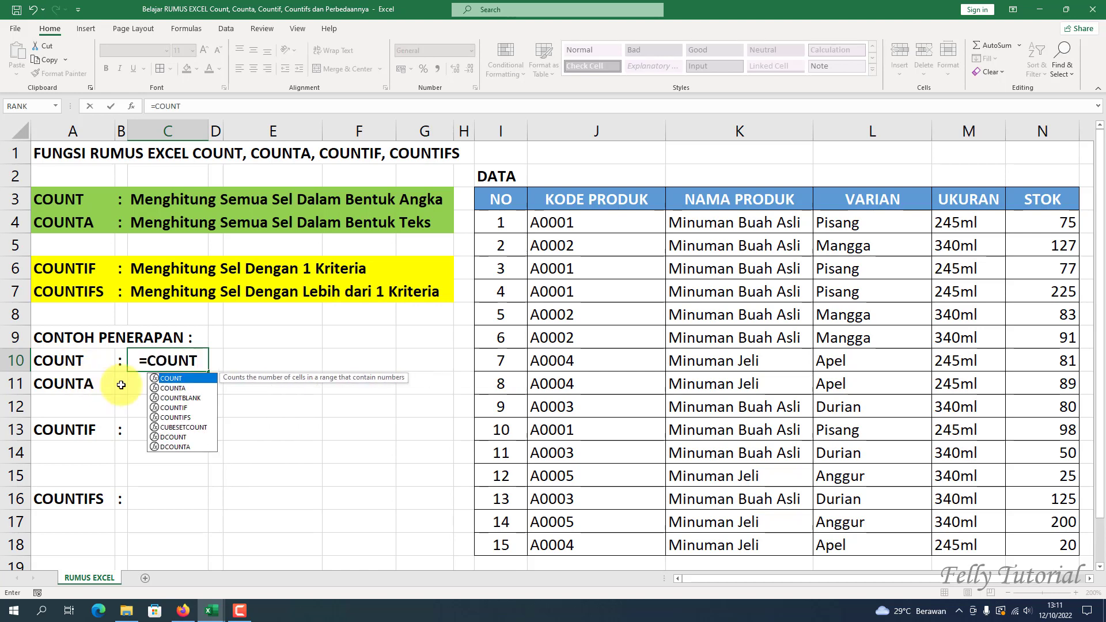
double_click(185, 375)
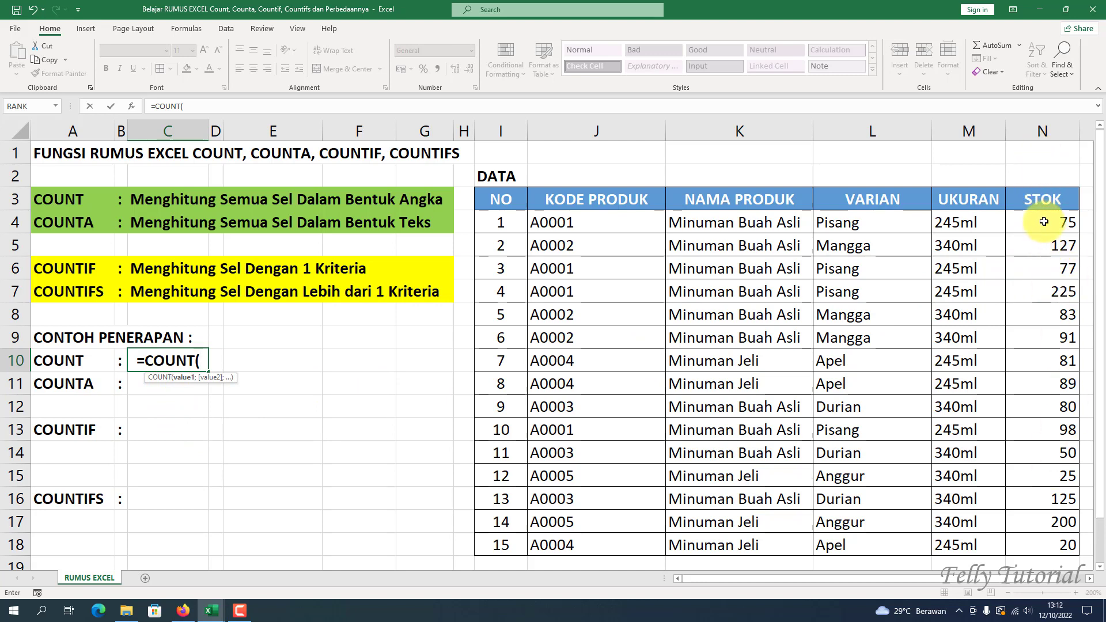
drag(1043, 222, 1055, 539)
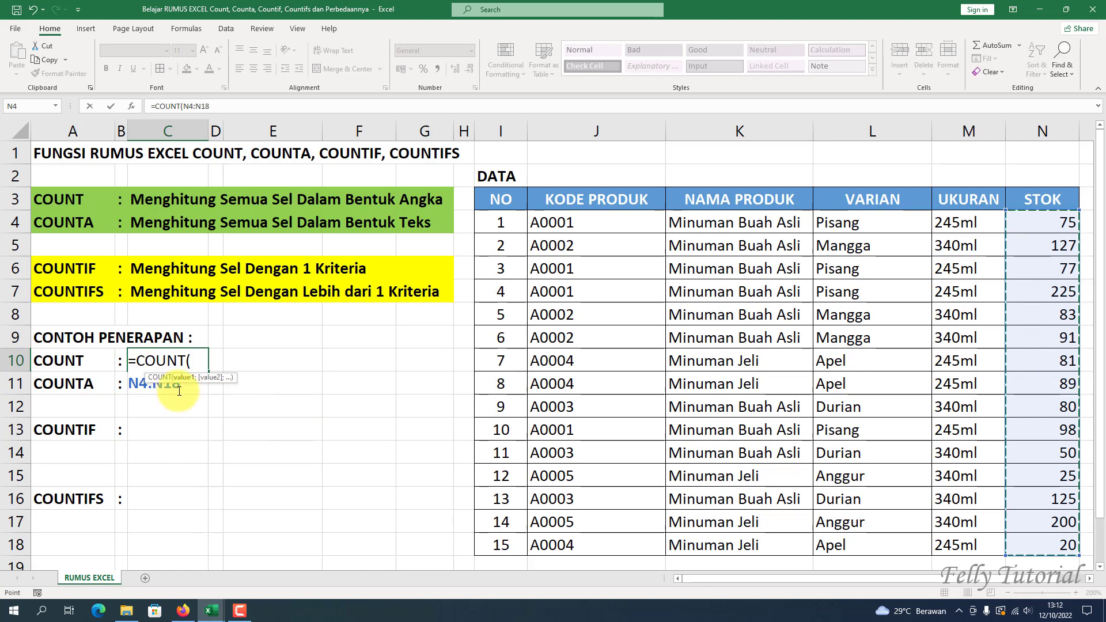
text())
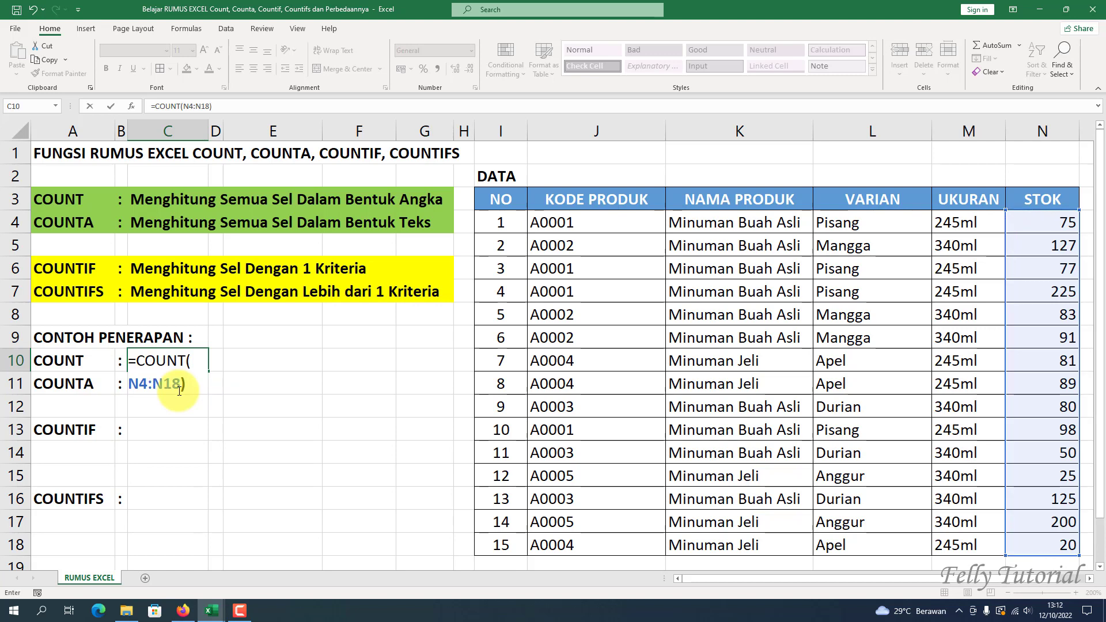
key(Return)
Check the COUNT formula in C10 against the numeric STOK column and the NO cells I4:I18.
click(171, 360)
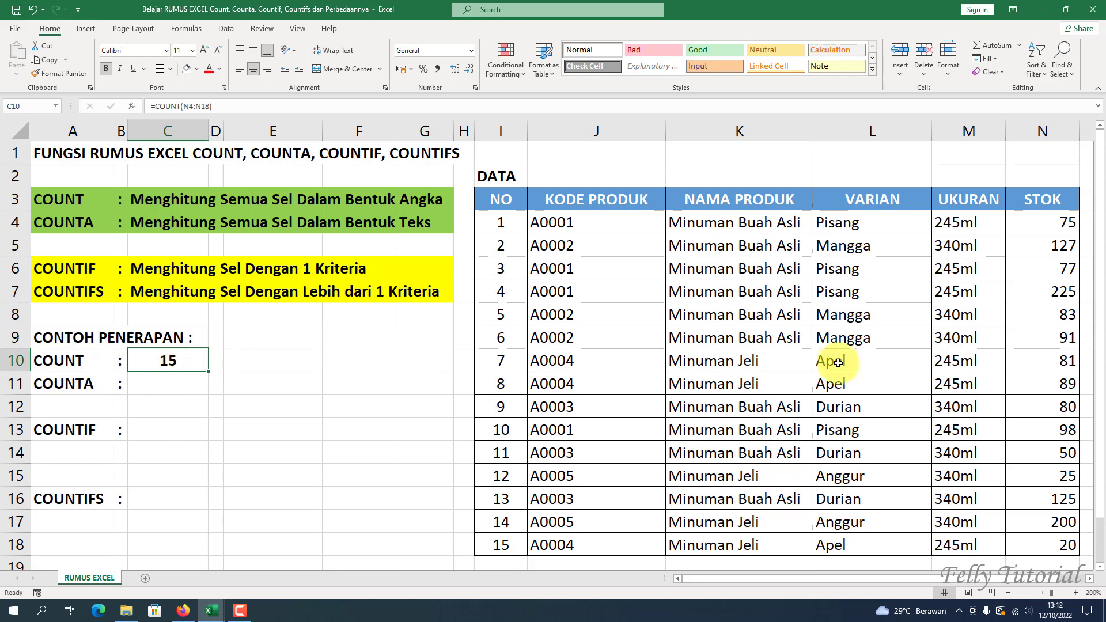
click(1052, 130)
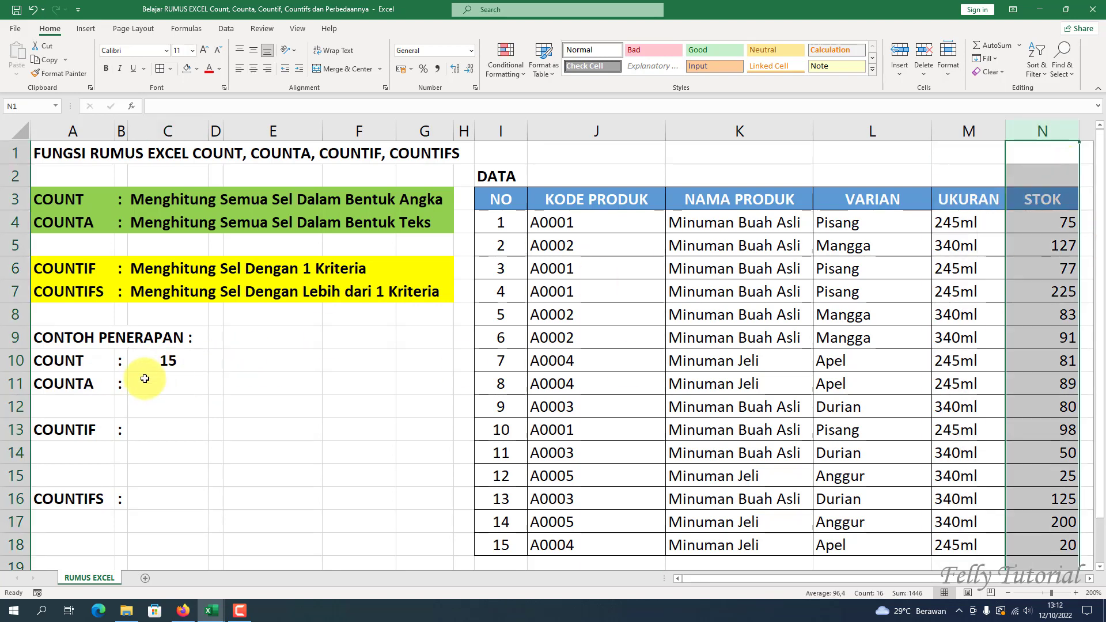
click(160, 365)
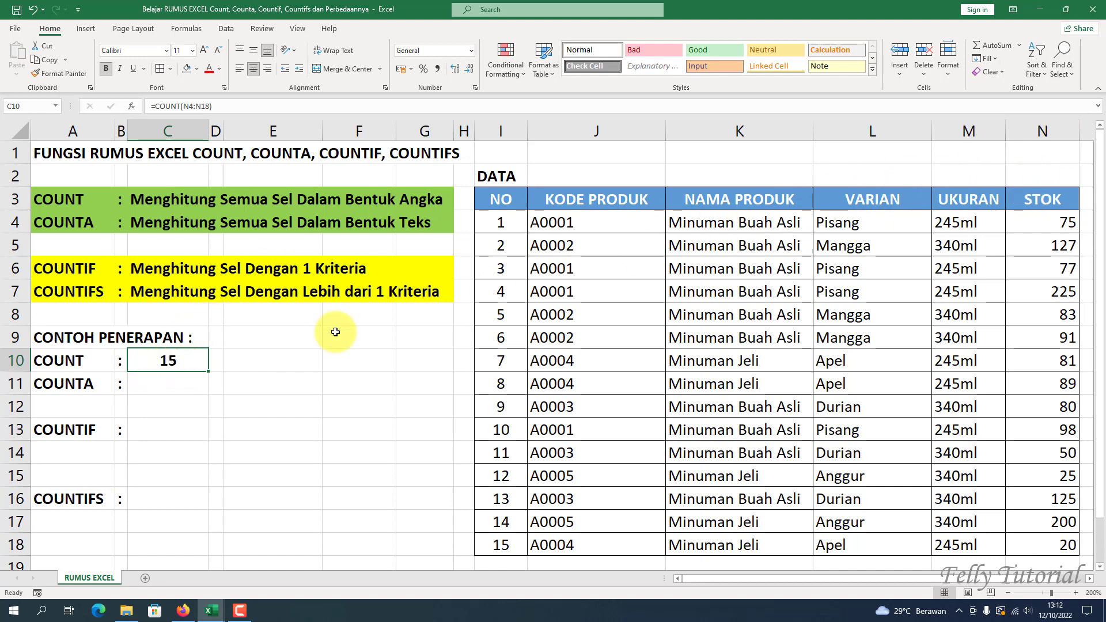
click(511, 222)
drag(511, 221, 510, 544)
Examine the text columns KODE PRODUK, NAMA PRODUK, VARIAN and UKURAN in the data table as candidates for COUNTA.
click(165, 383)
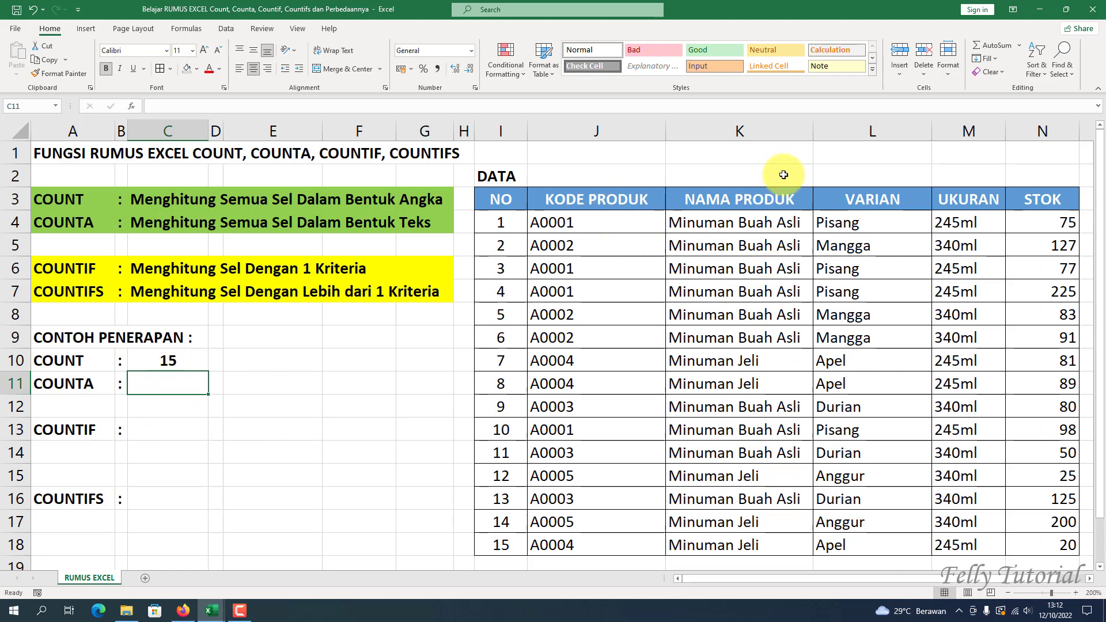
click(611, 207)
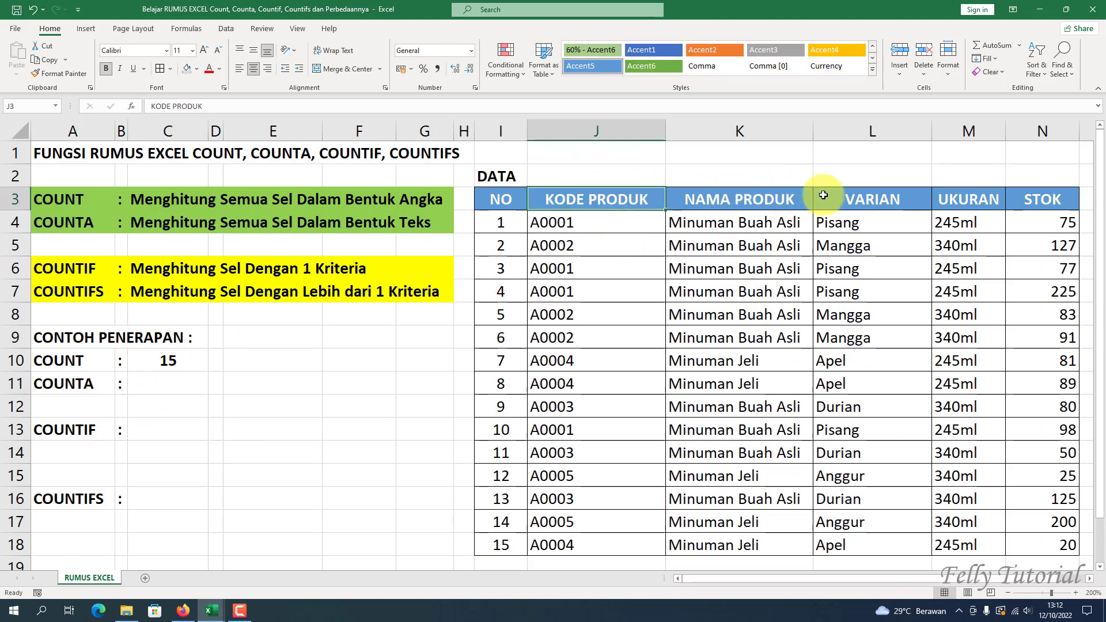
click(774, 205)
click(891, 203)
click(989, 196)
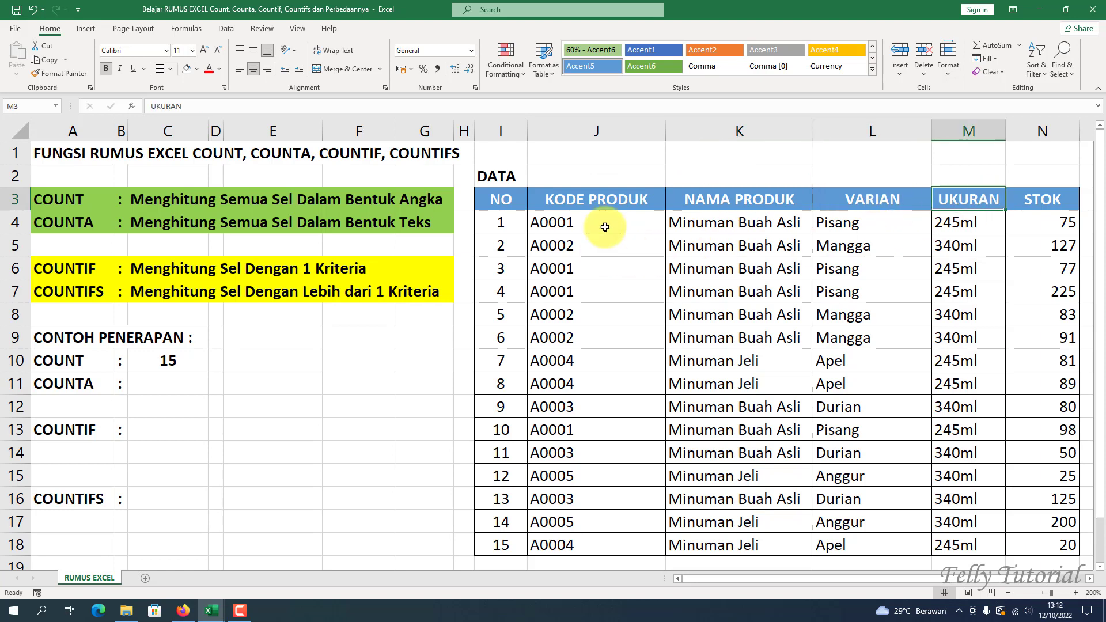
drag(605, 227, 878, 486)
mouse_move(924, 523)
mouse_down()
mouse_move(945, 523)
mouse_move(927, 519)
mouse_up()
click(839, 453)
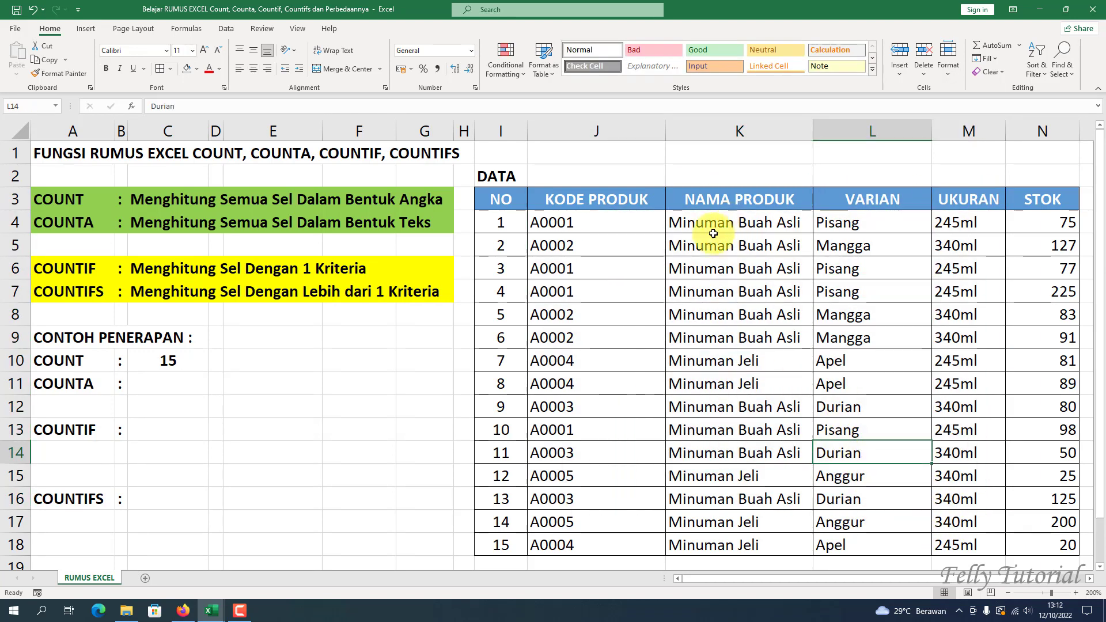
click(724, 132)
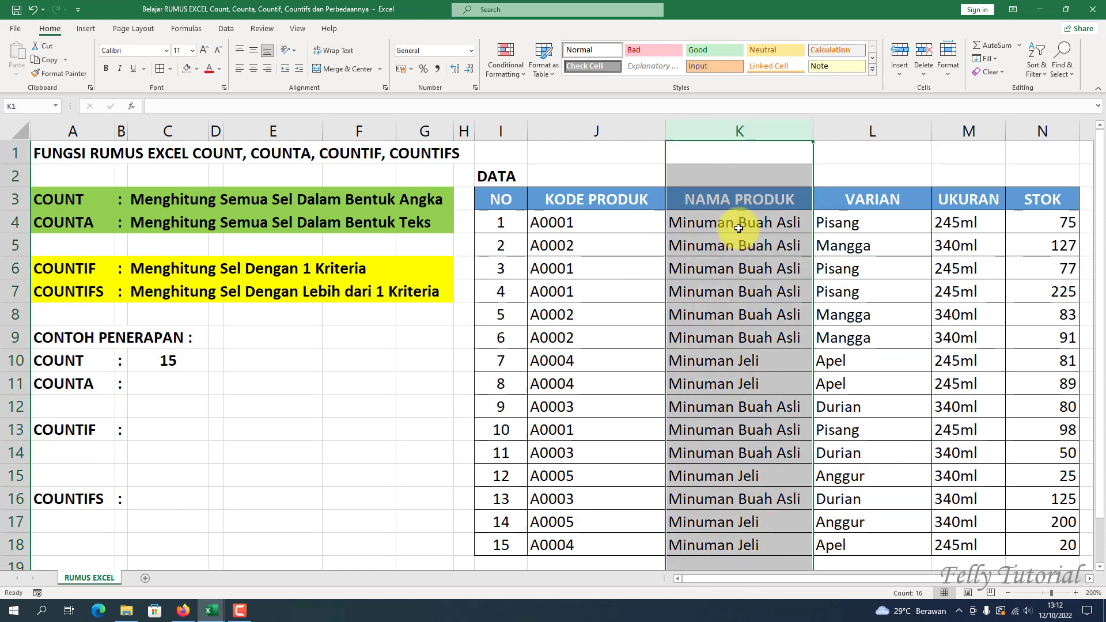
Enter the formula =COUNTA(K4:K18) in cell C11 to count the text cells of the NAMA PRODUK column.
click(151, 385)
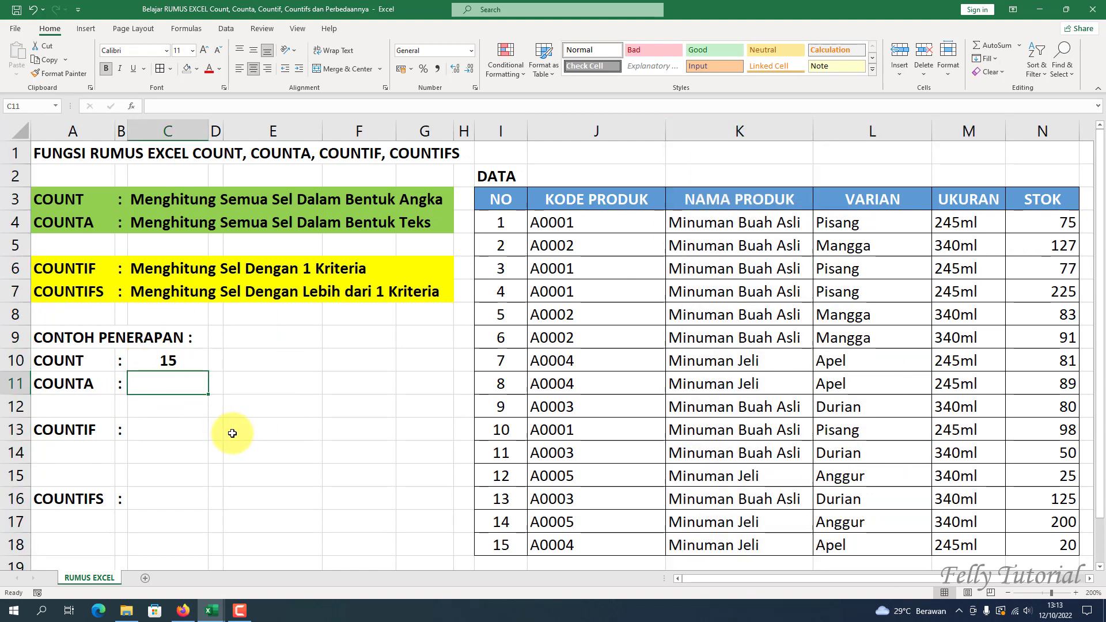
text(=C)
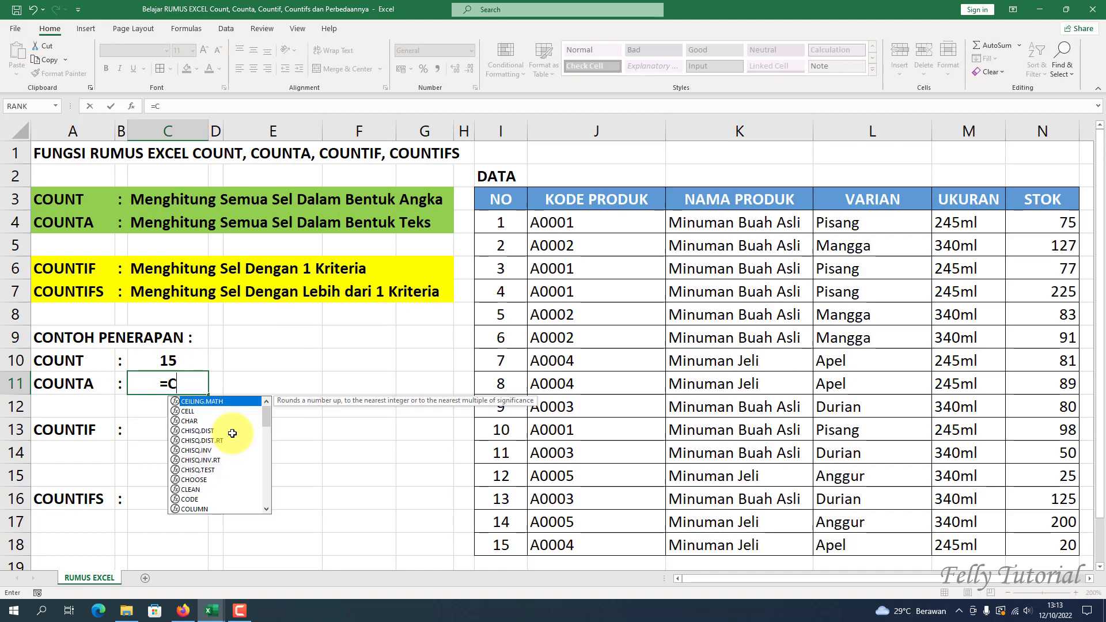
text(OUNTA)
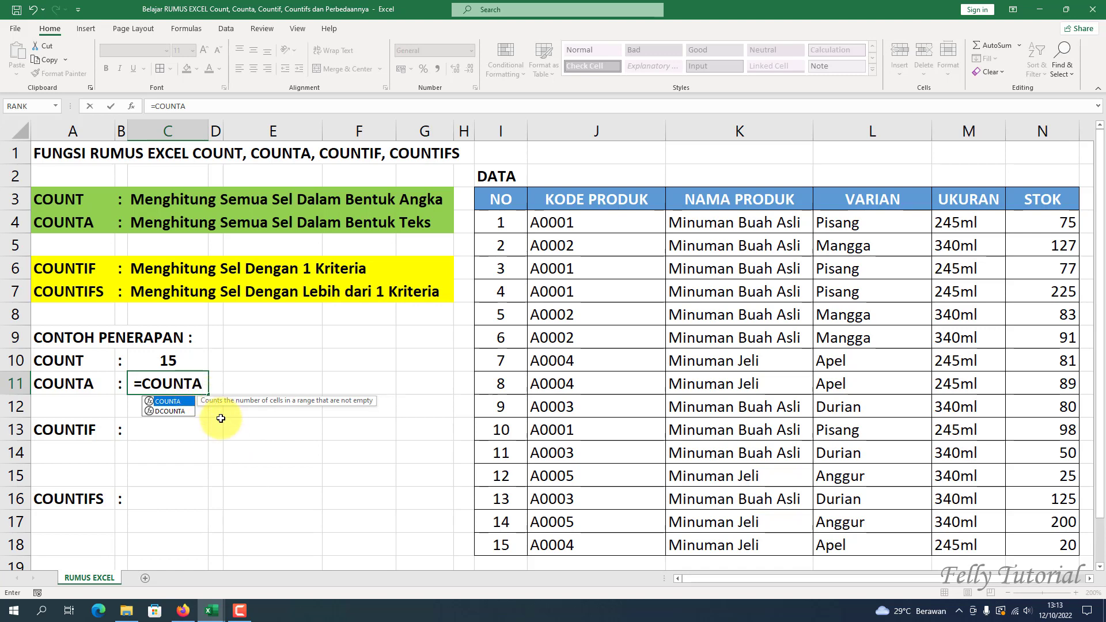
text(()
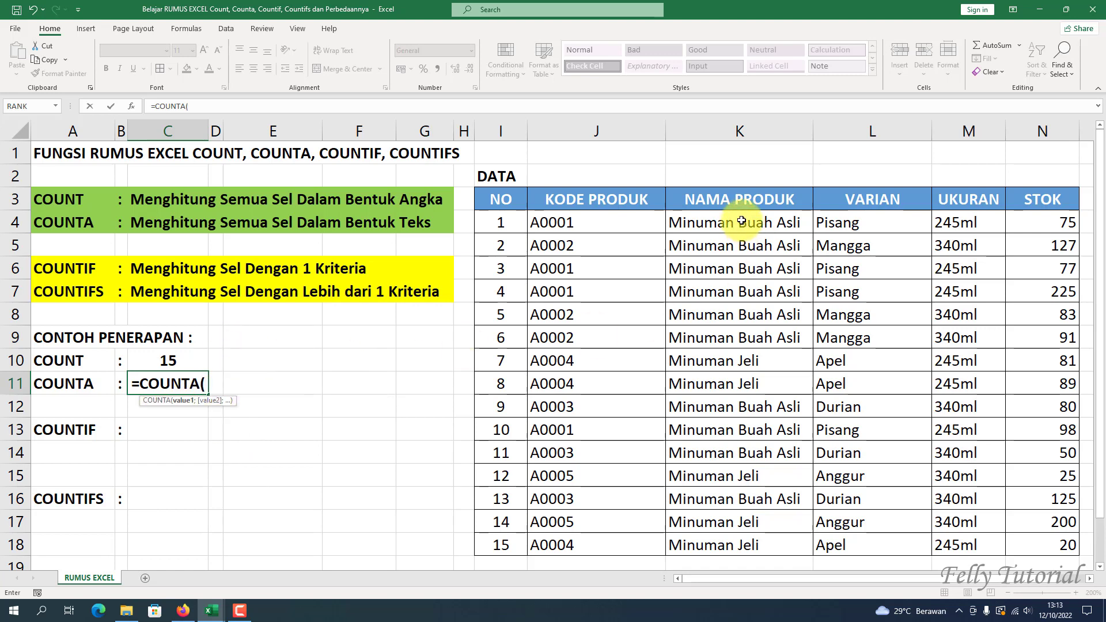
drag(740, 225, 758, 546)
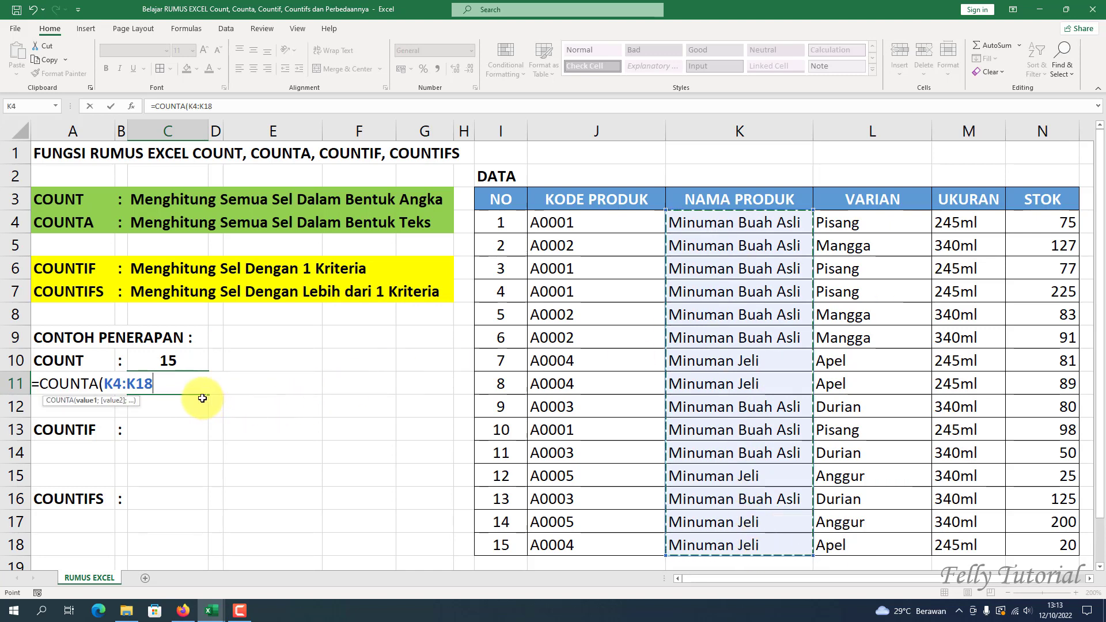
text())
key(Return)
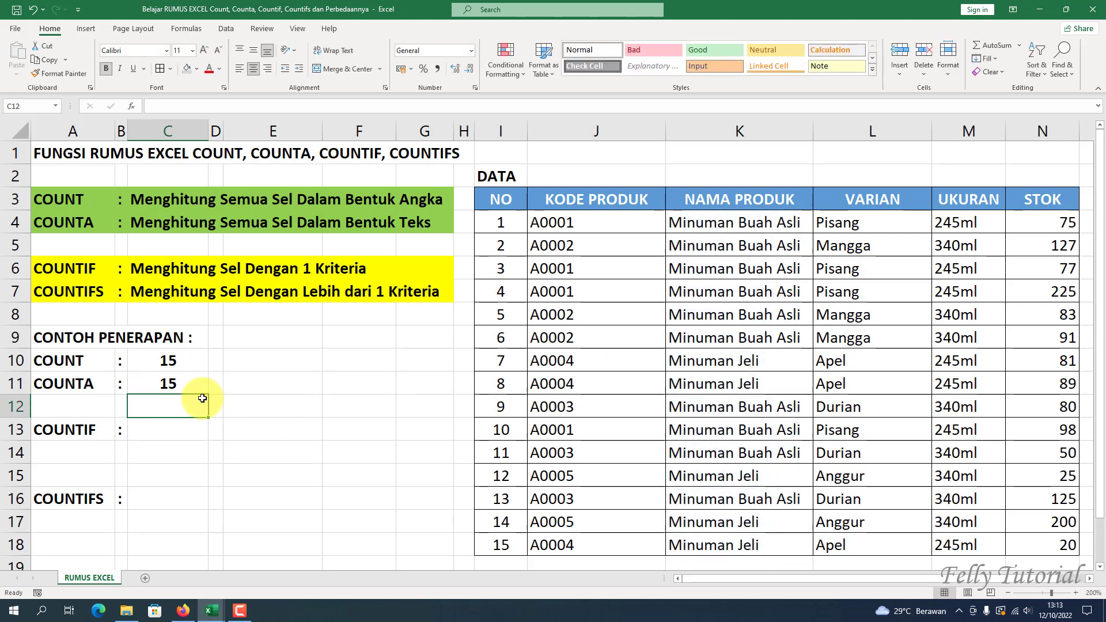
Review the COUNTA formula in C11 and compare the COUNT and COUNTA examples in rows 10 and 11.
click(192, 382)
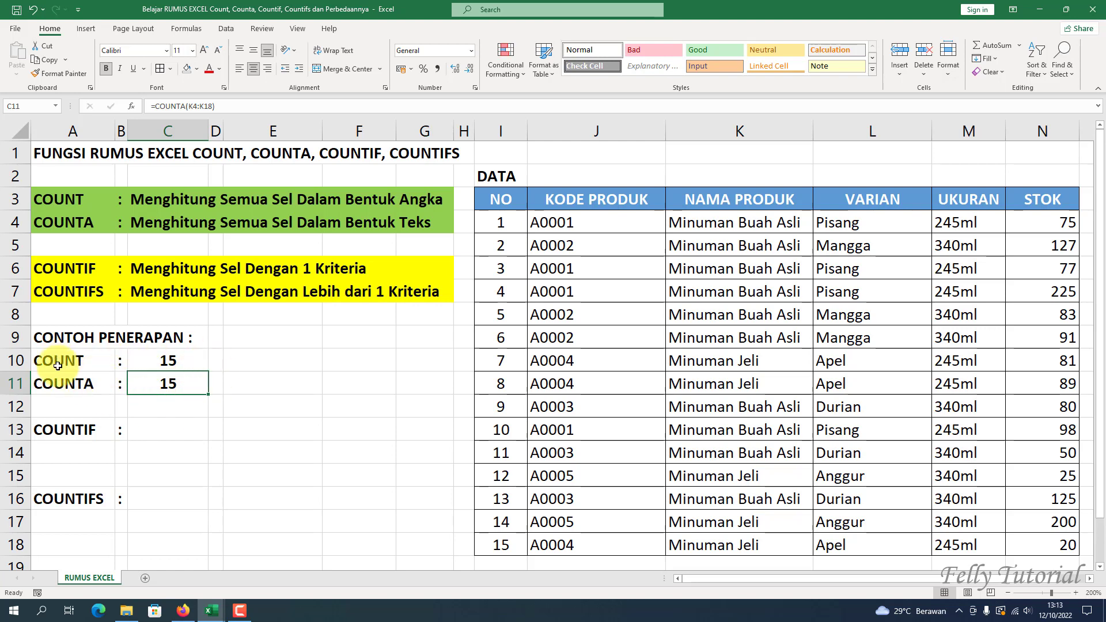
click(76, 362)
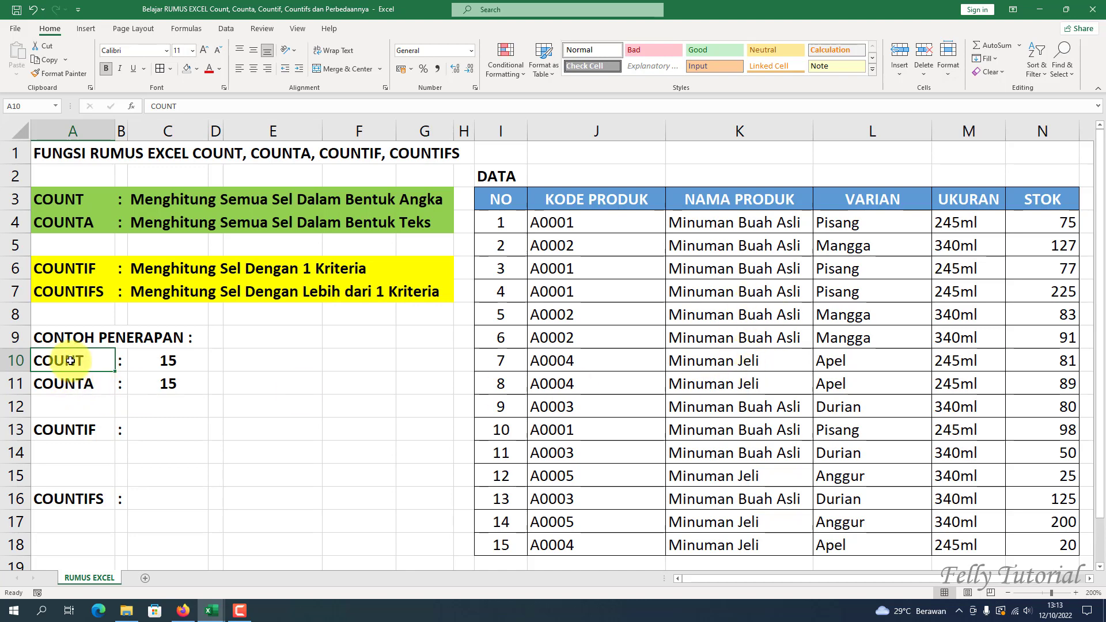
click(77, 389)
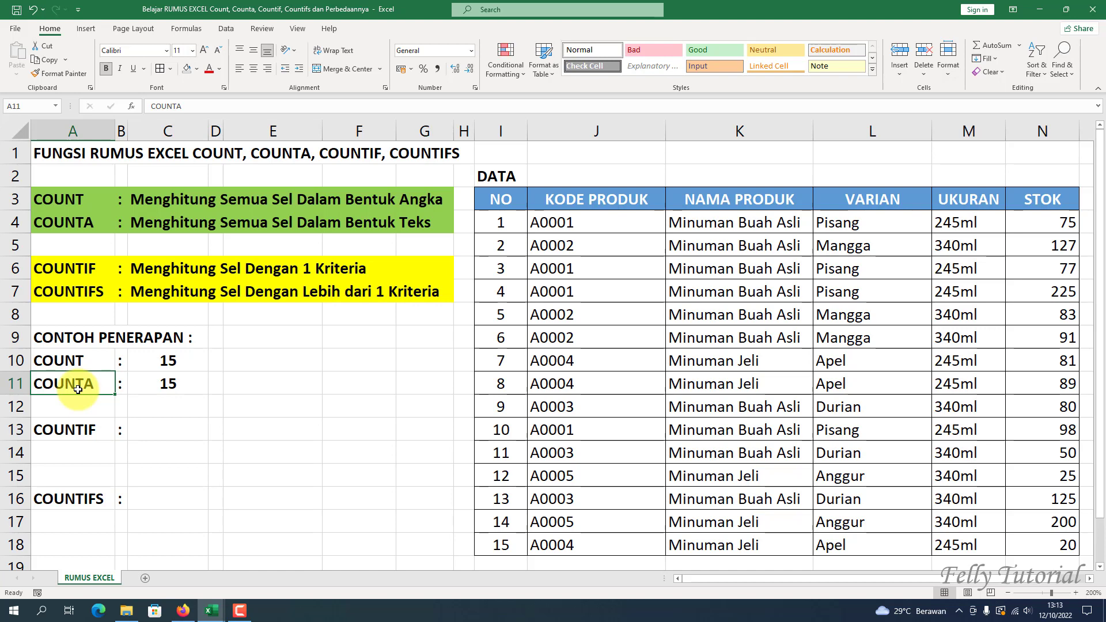
click(149, 416)
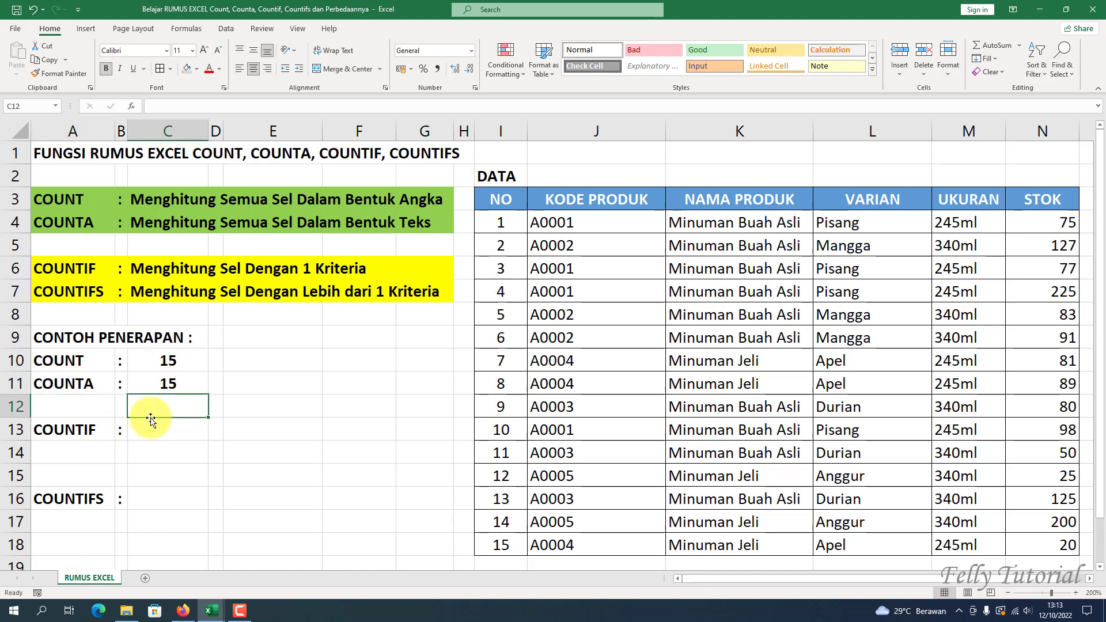
Examine the NAMA PRODUK column as the data range for the COUNTIF example in row 13.
click(63, 430)
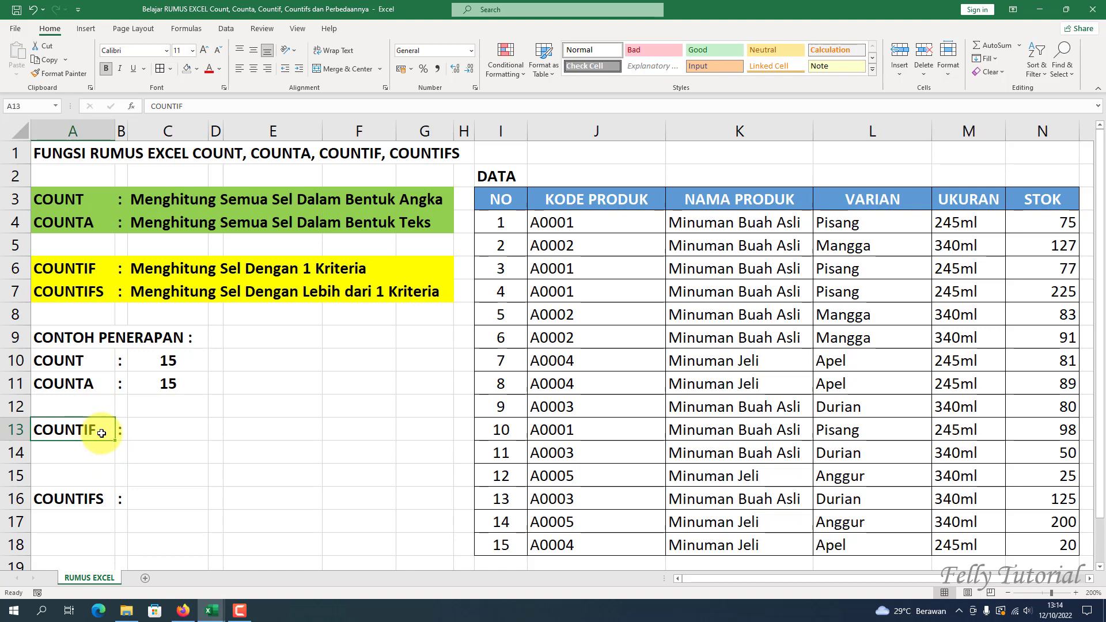
click(756, 134)
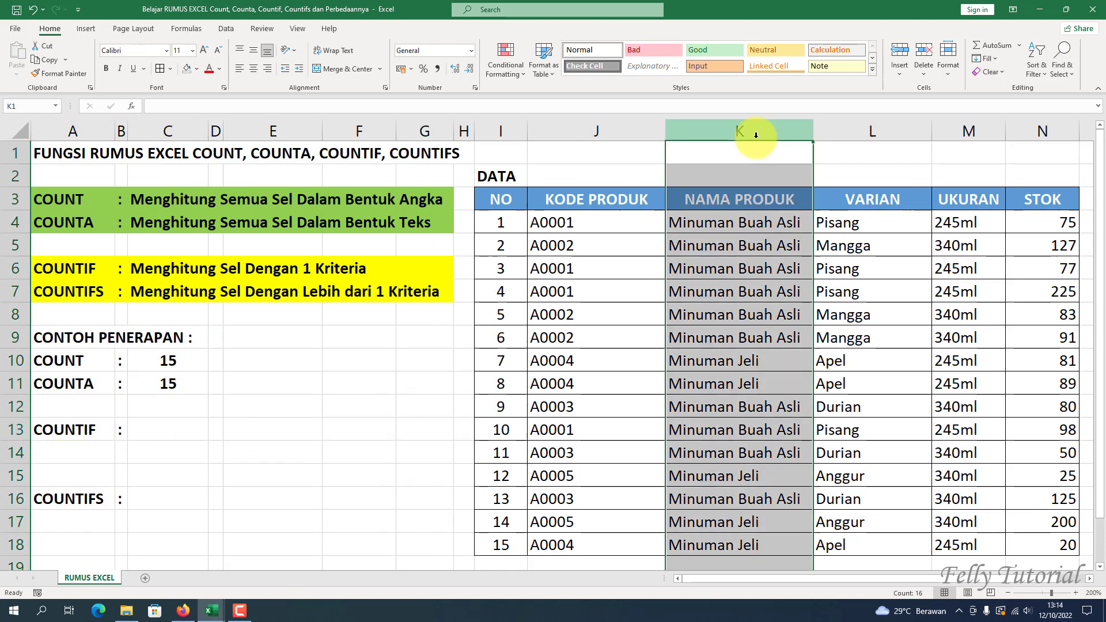
click(720, 219)
click(730, 198)
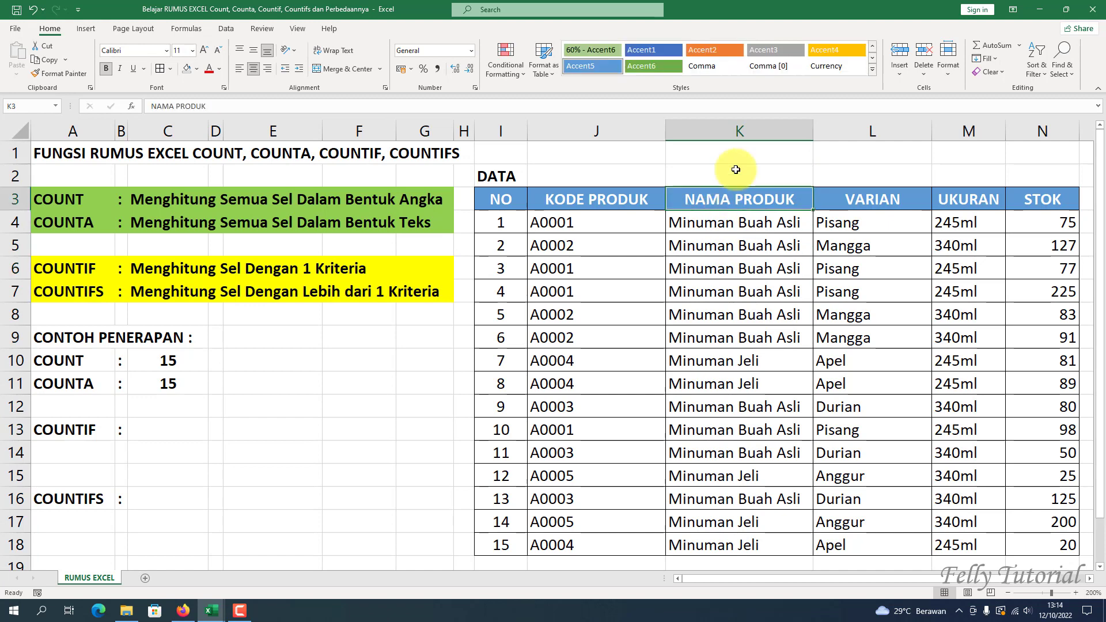
click(740, 131)
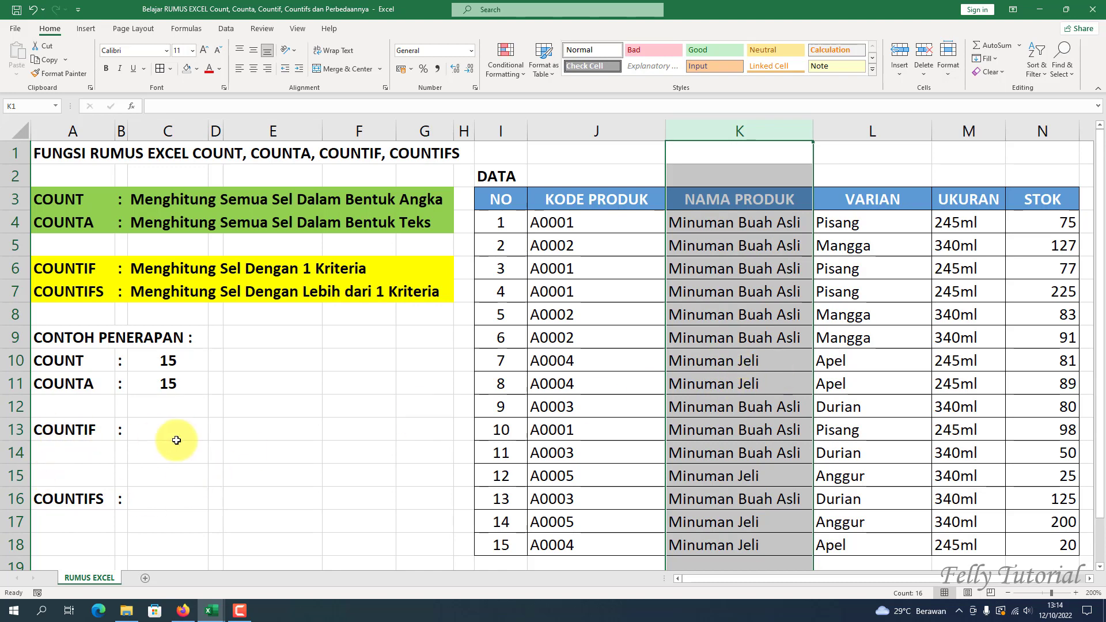
Begin a COUNTIF formula in cell C13 with the NAMA PRODUK cells K4:K18 as its range.
click(149, 434)
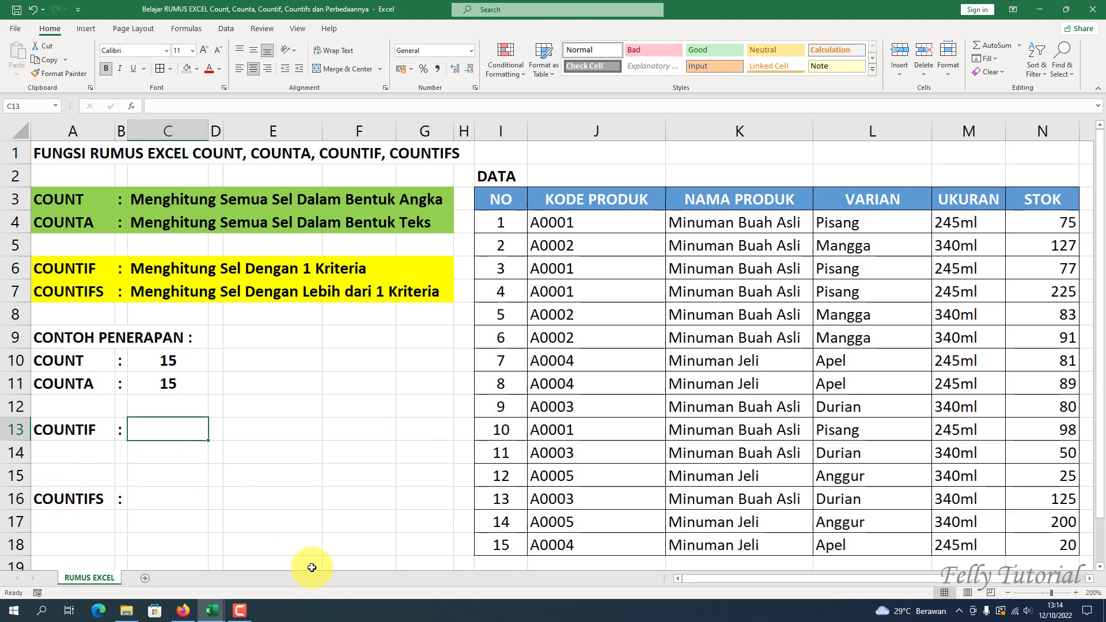
text(=)
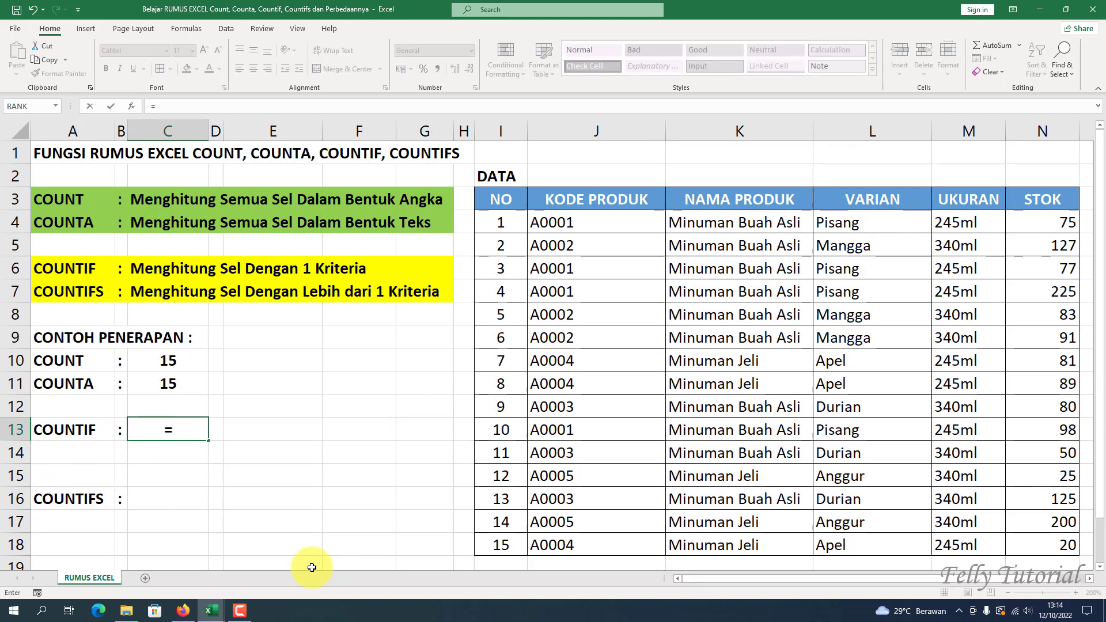
text(COUNTI)
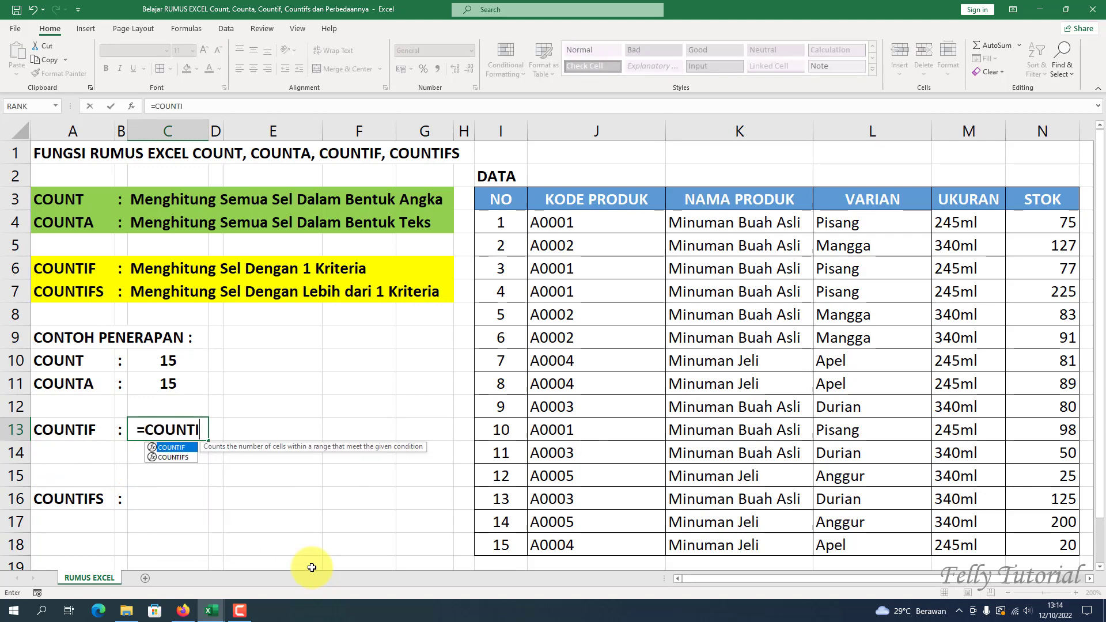
text(F)
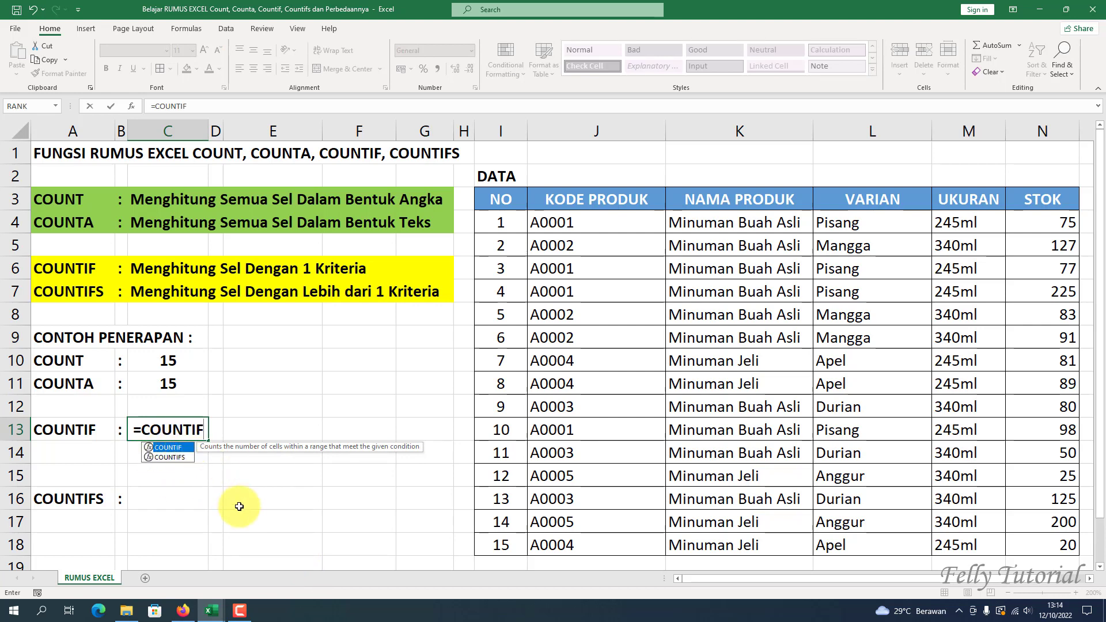
text(()
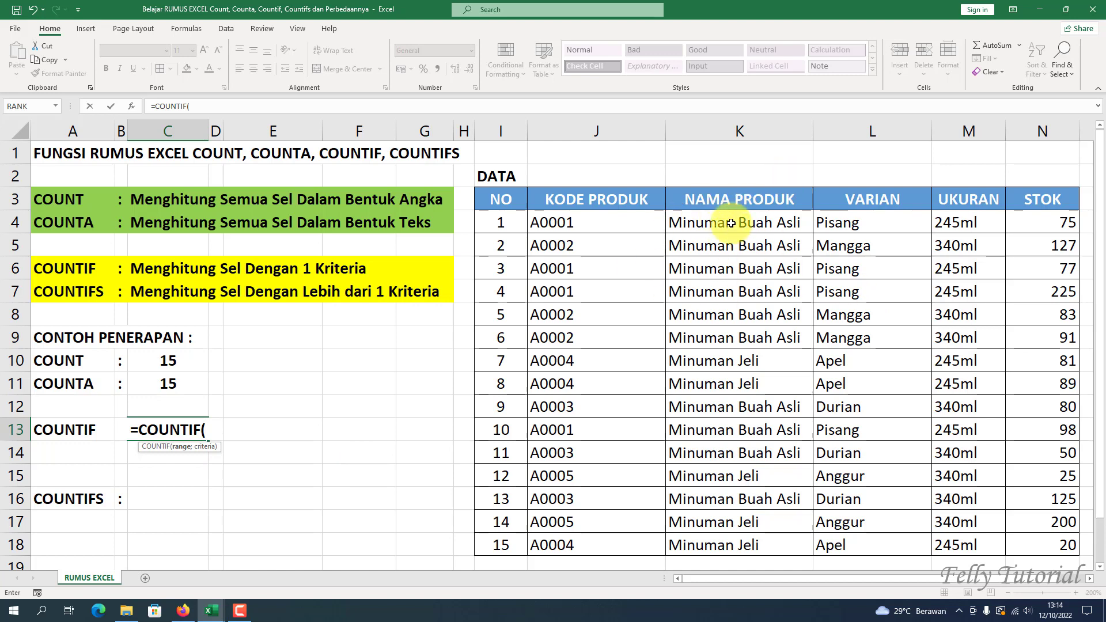
drag(731, 223, 741, 548)
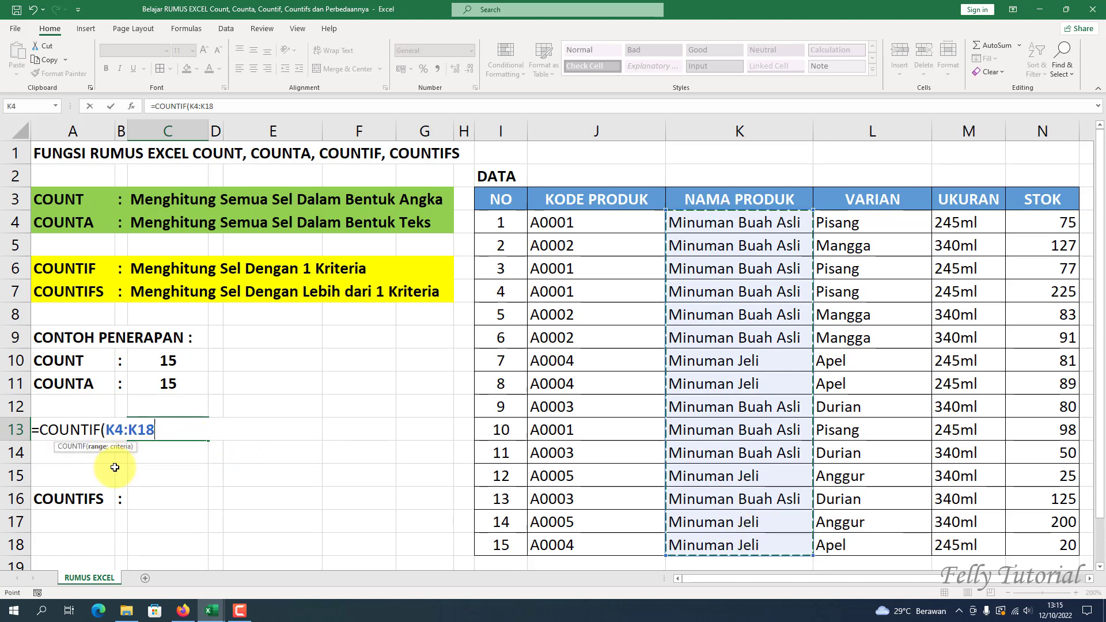
Complete the COUNTIF formula in C13 with the criterion "Minuman Buah Asli", giving =COUNTIF(K4:K18;"Minuman Buah Asli").
text(;)
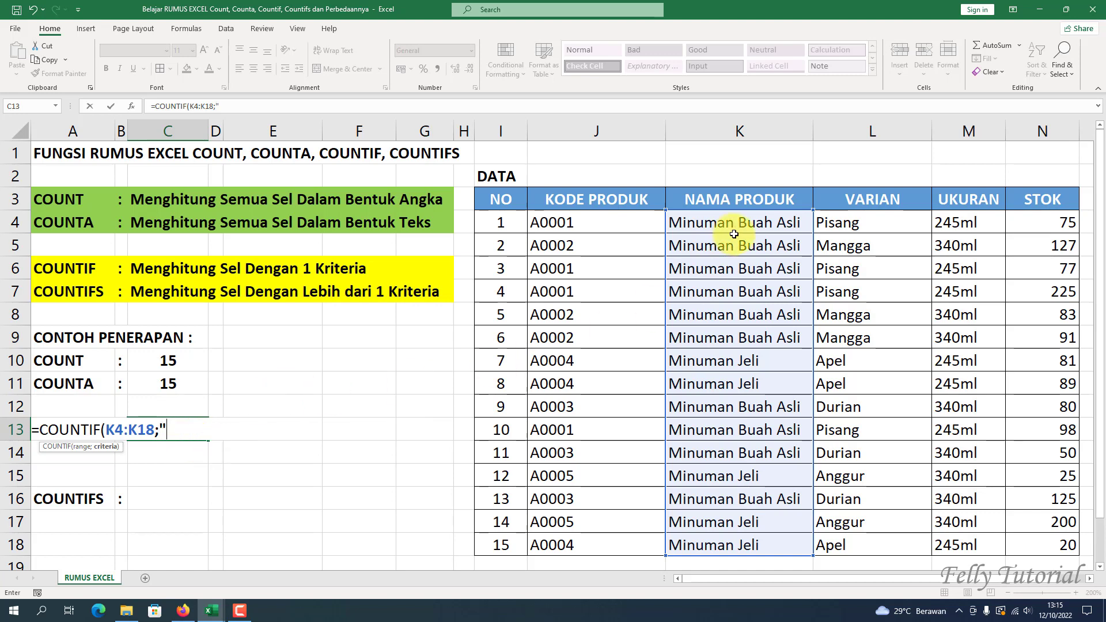
text(m)
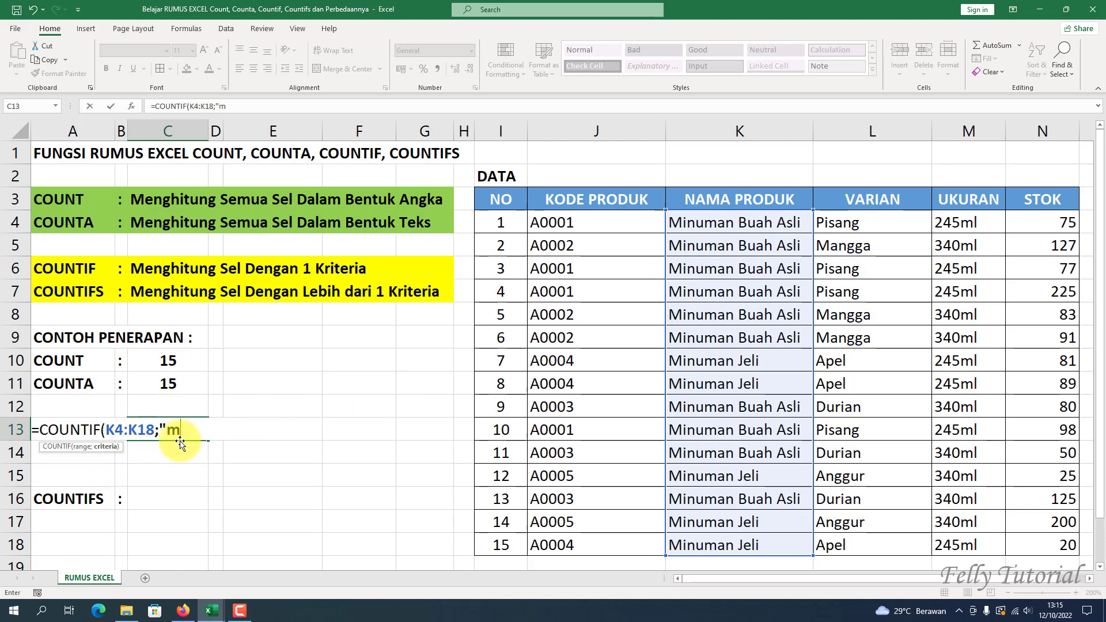
key(BackSpace)
text(Minuman B)
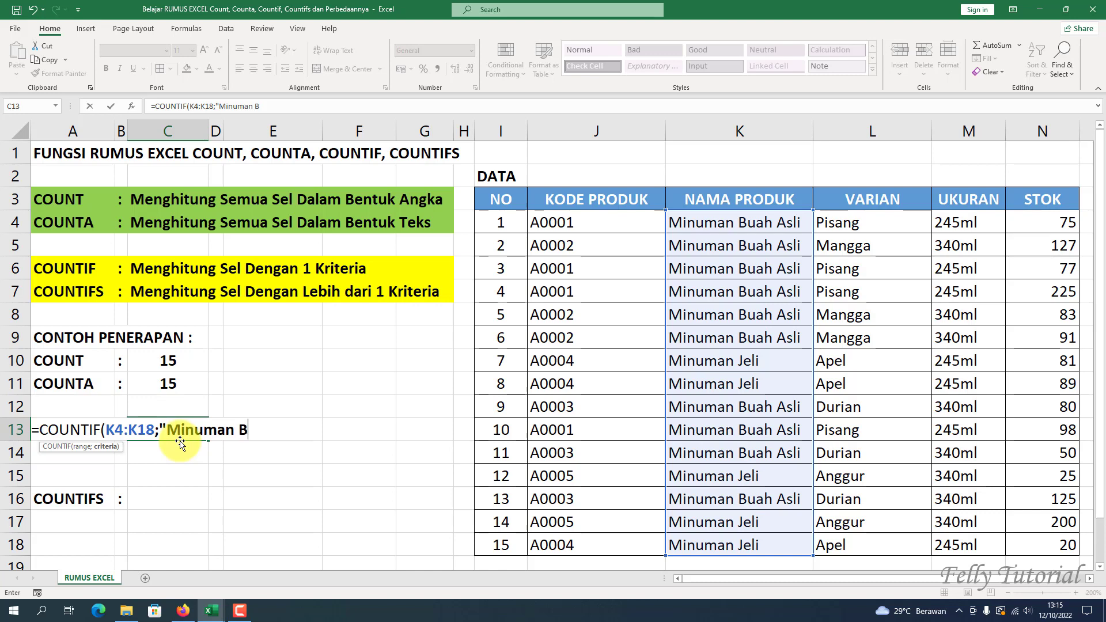
text(uah As)
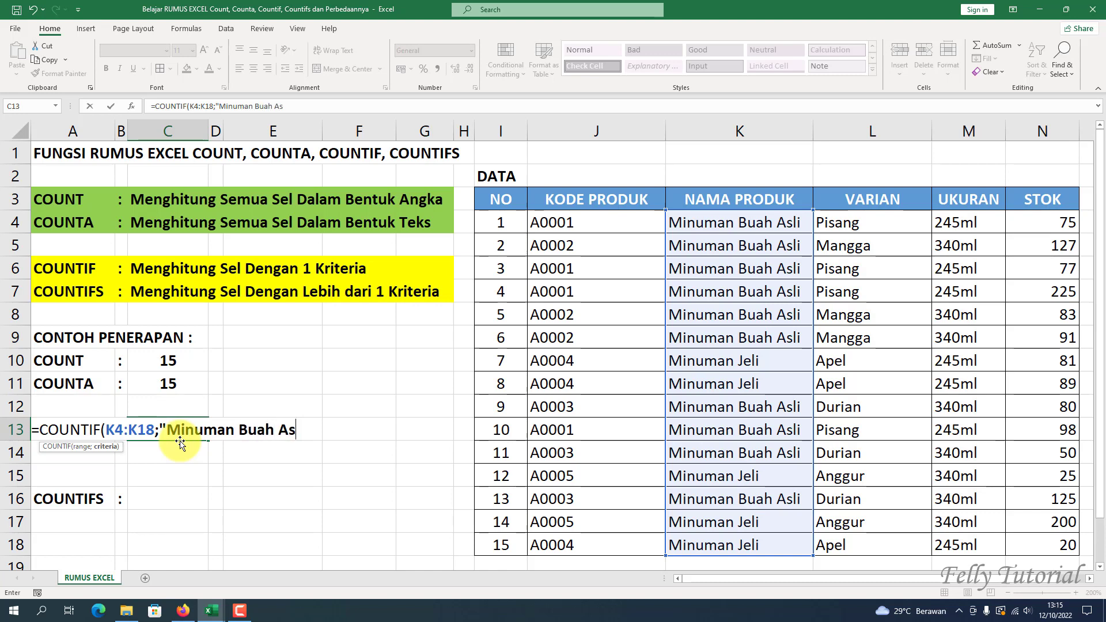
text(li")
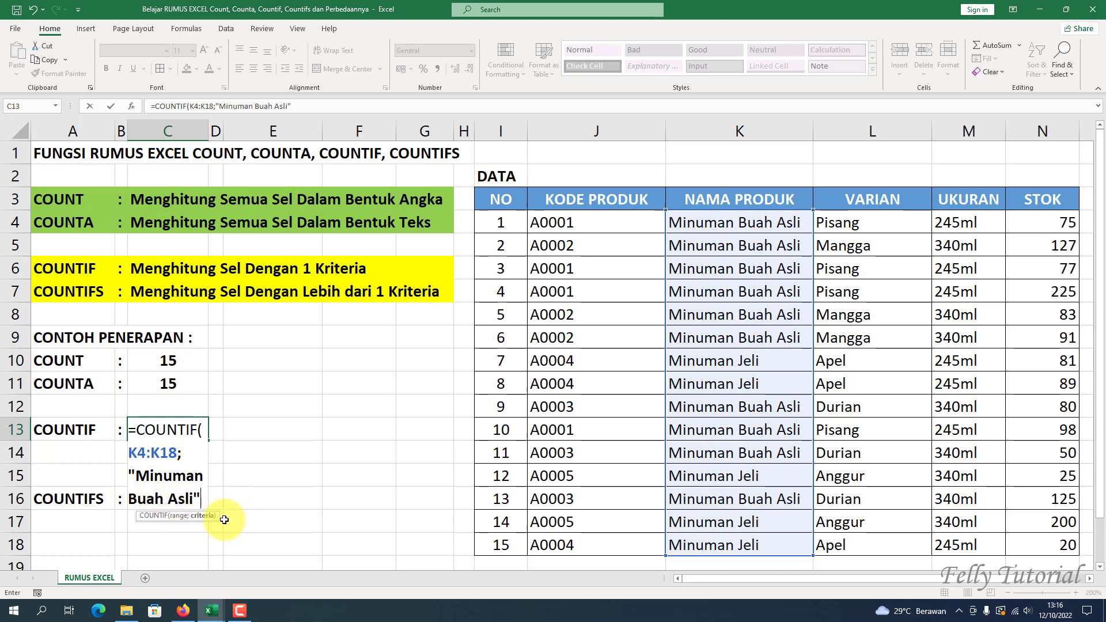
text())
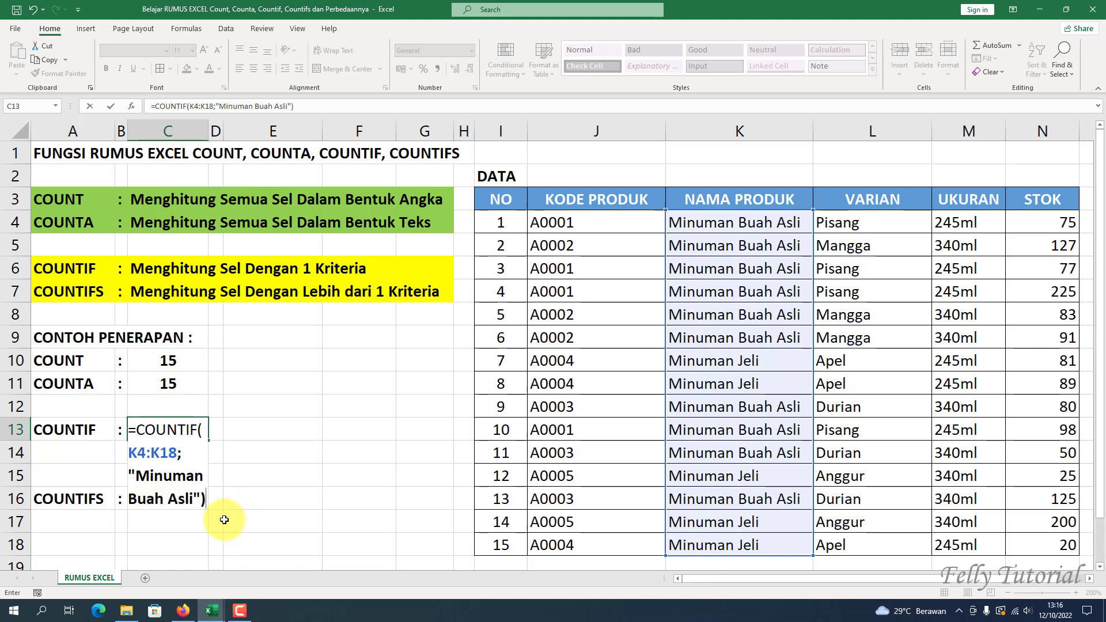
key(Return)
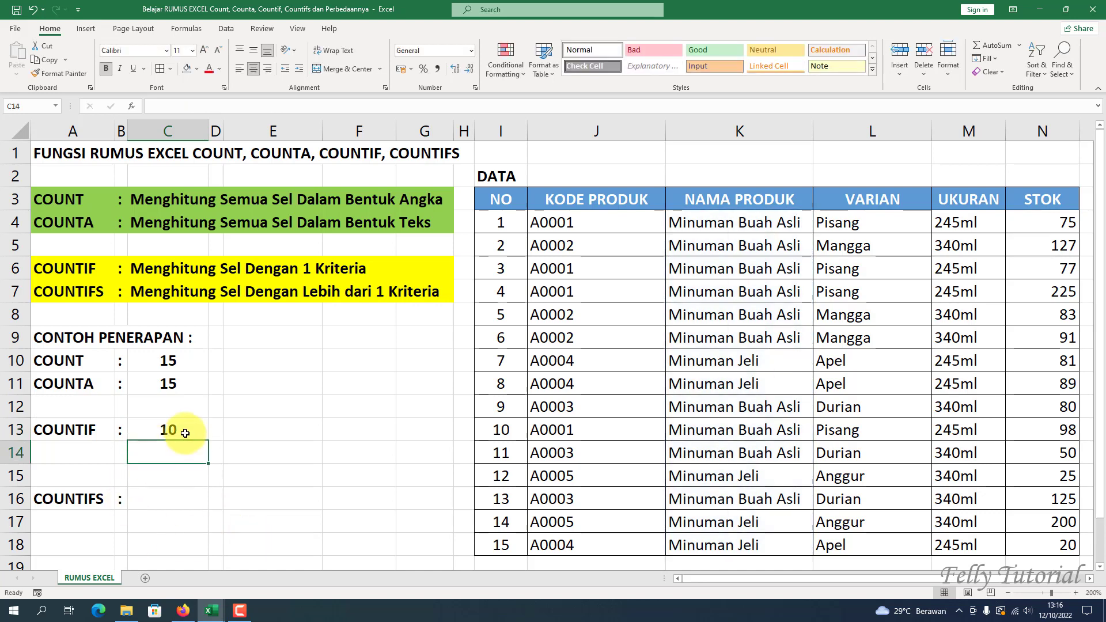
Check the COUNTIF formula in C13 against the NAMA PRODUK column, including the Minuman Jeli entry in K10.
click(184, 434)
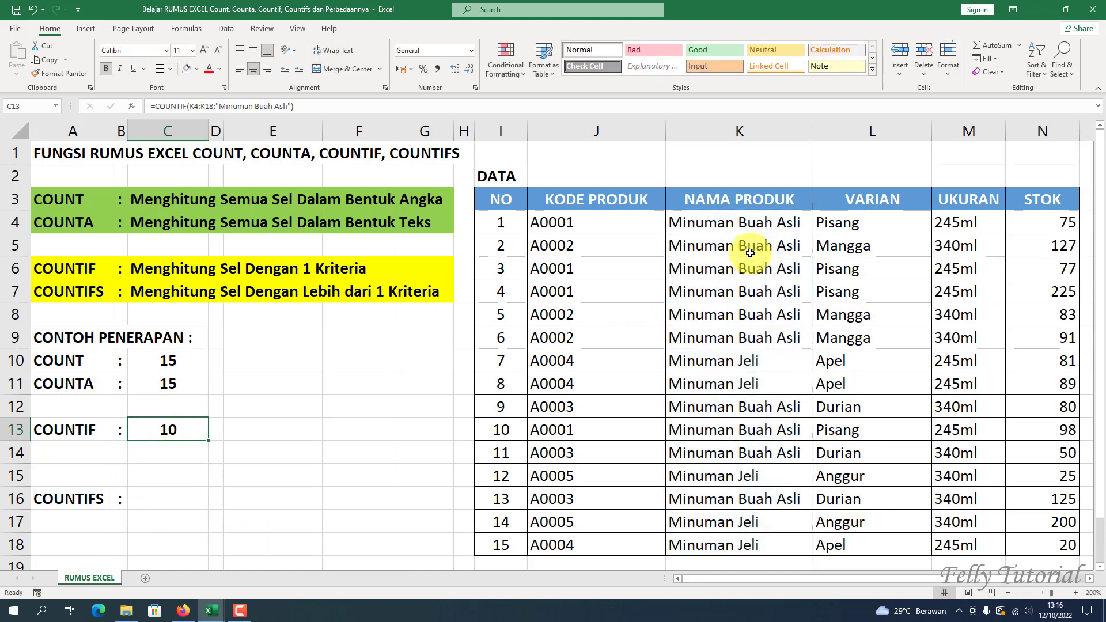
click(741, 223)
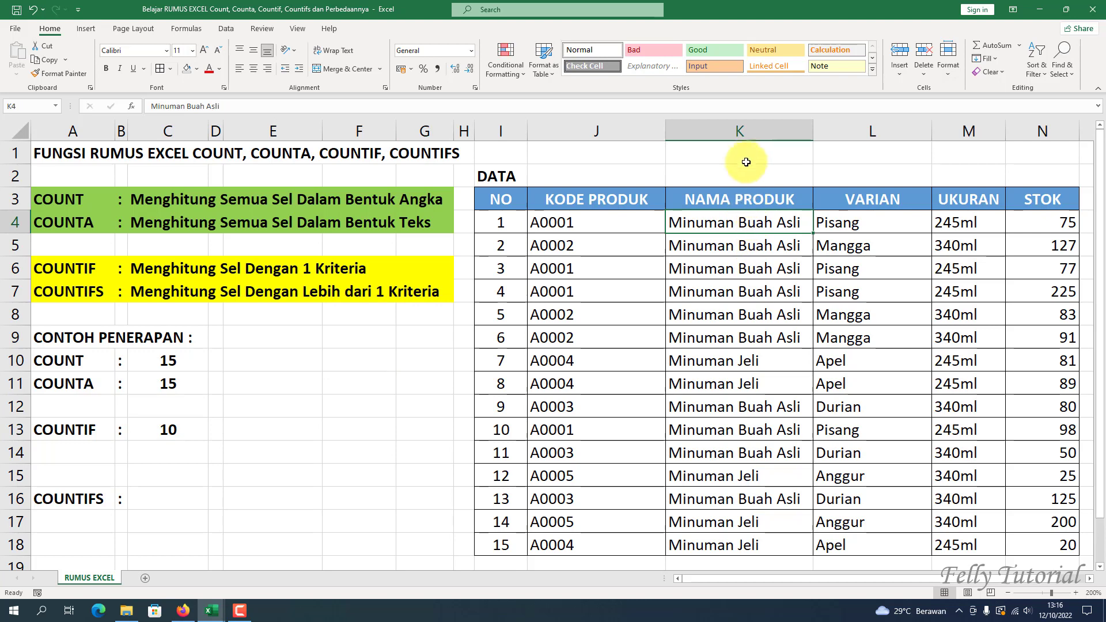
click(742, 130)
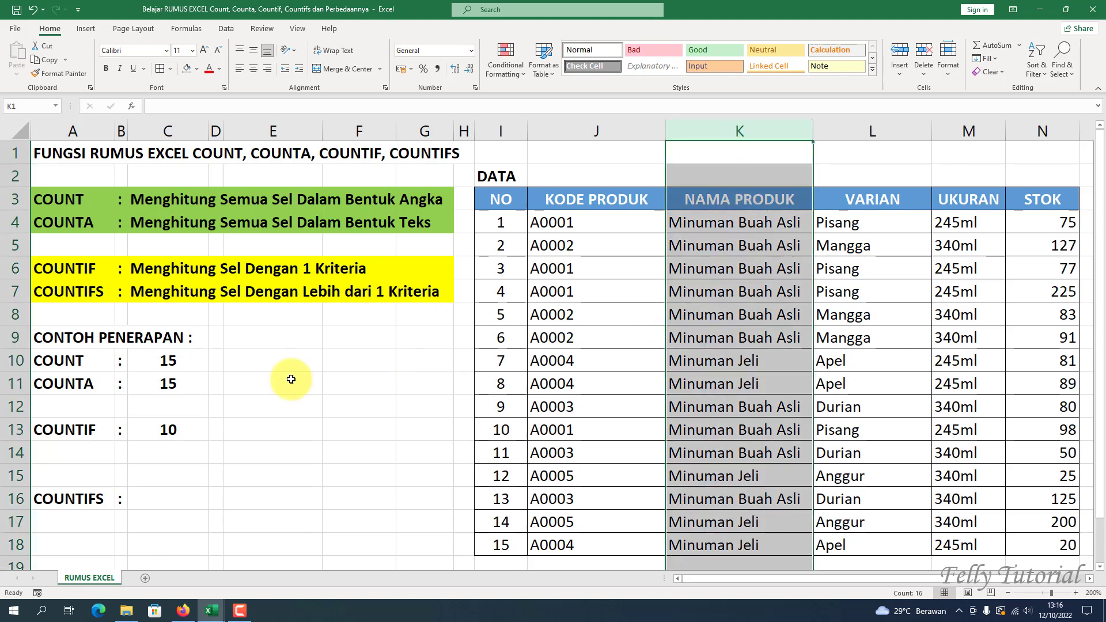
click(164, 434)
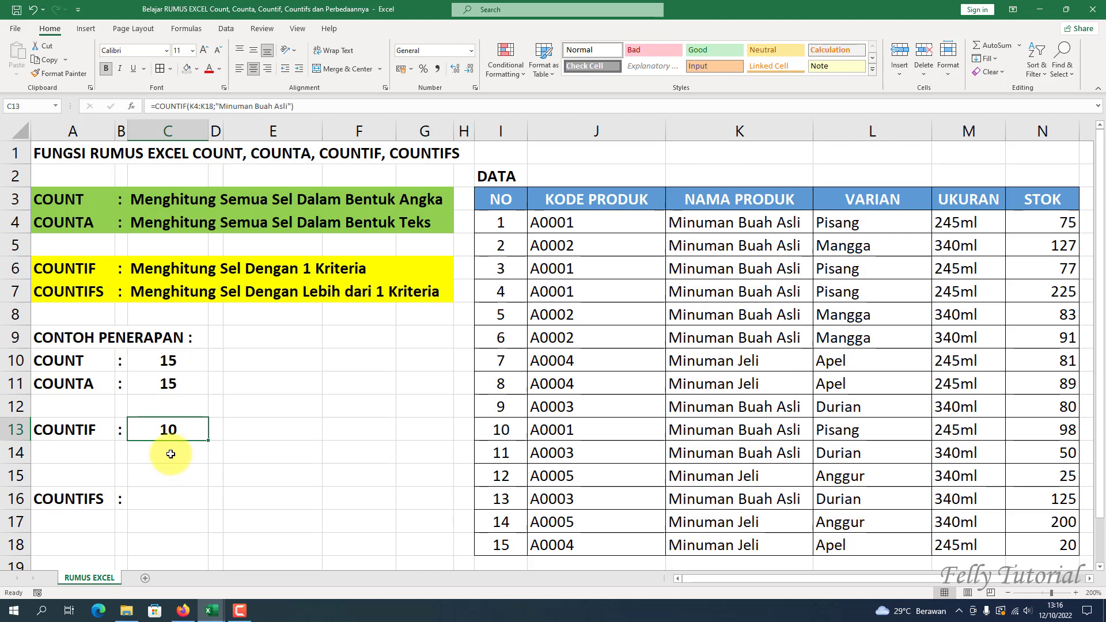
click(171, 454)
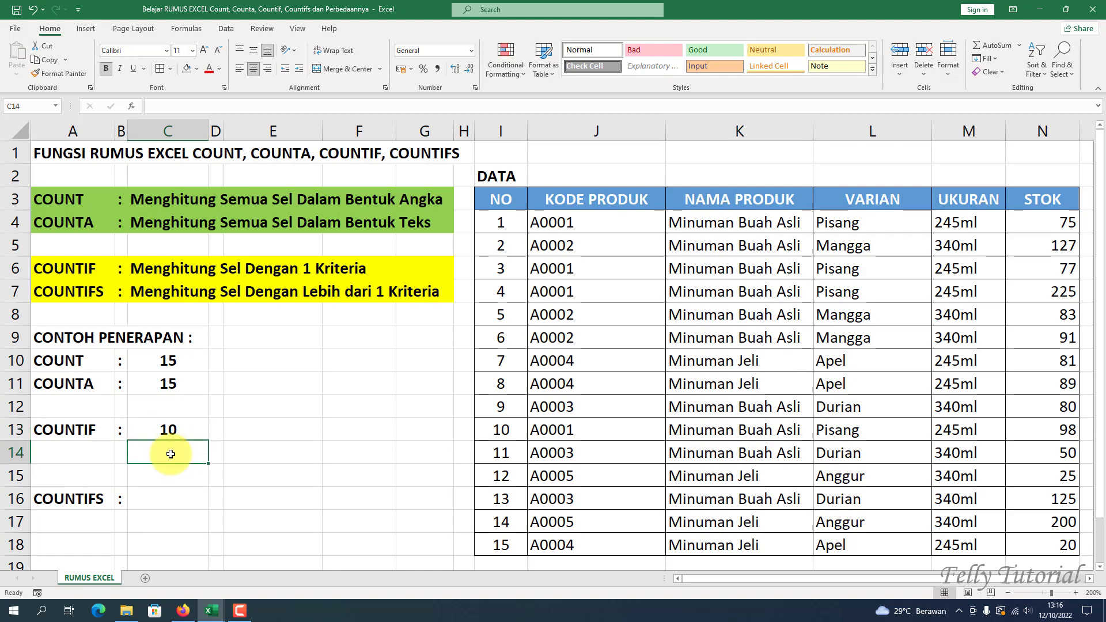
click(87, 426)
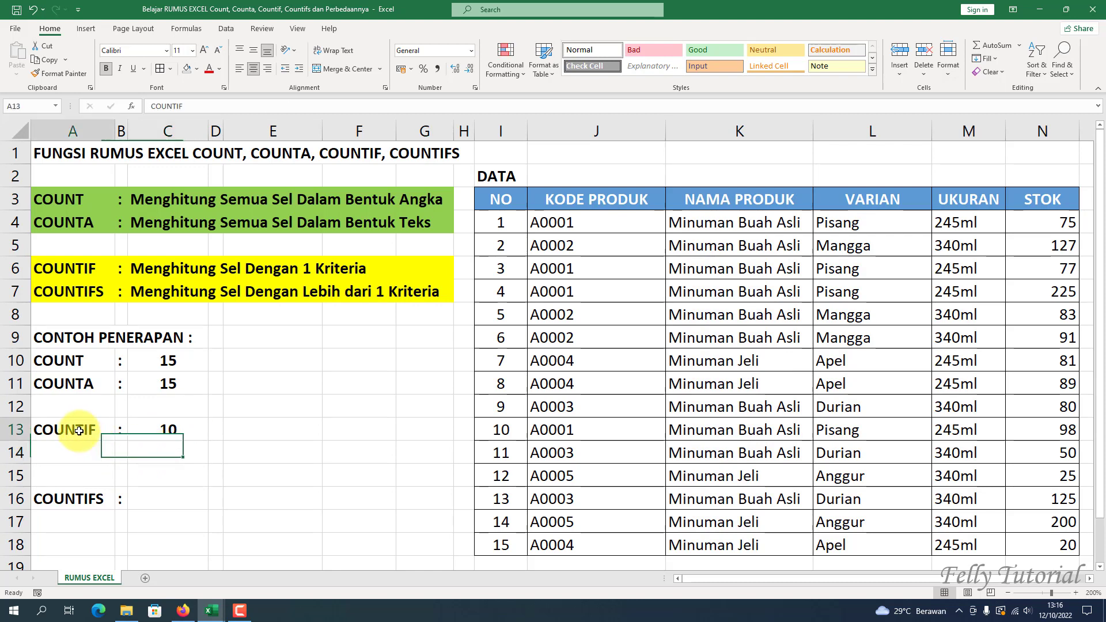
click(749, 362)
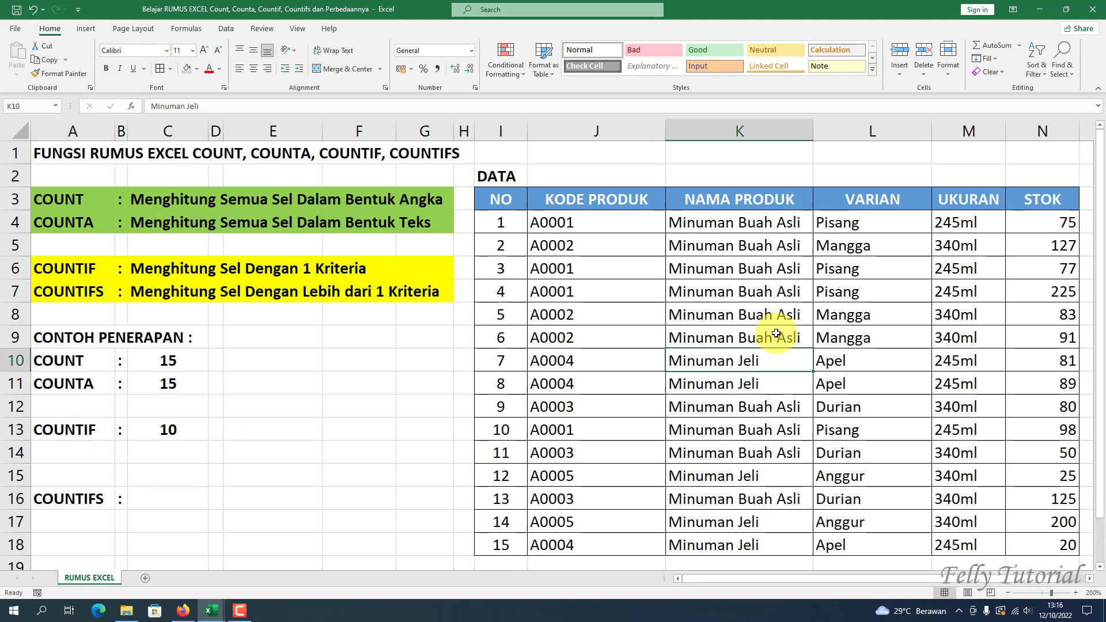
click(137, 457)
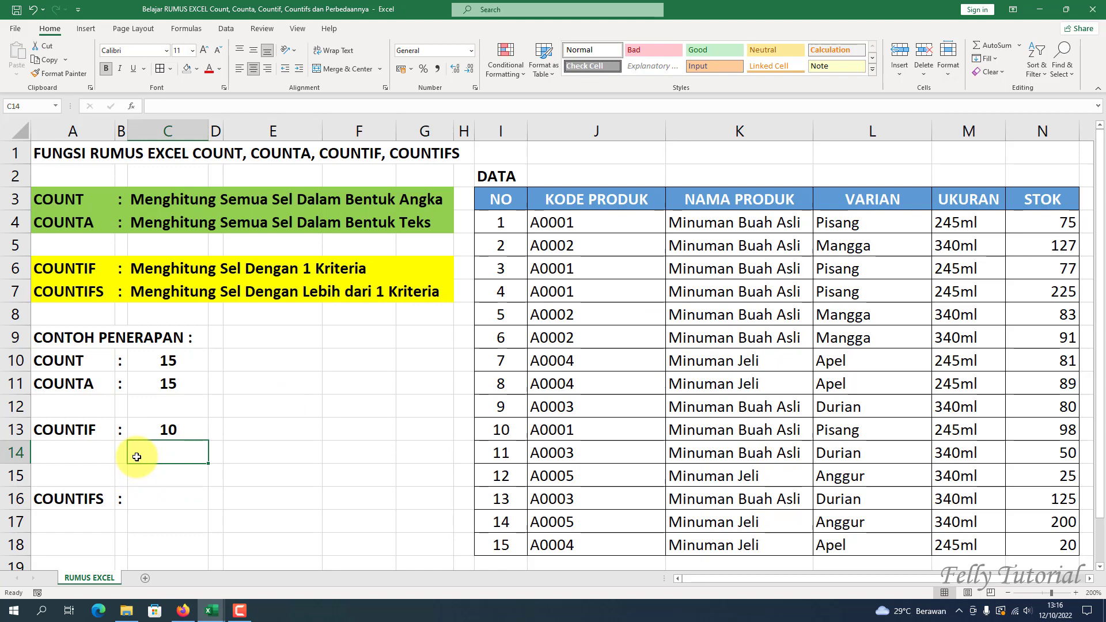
Enter =COUNTIF(K4:K18;K10) in cell C14 to count the Minuman Jeli entries in the NAMA PRODUK column.
text(=c)
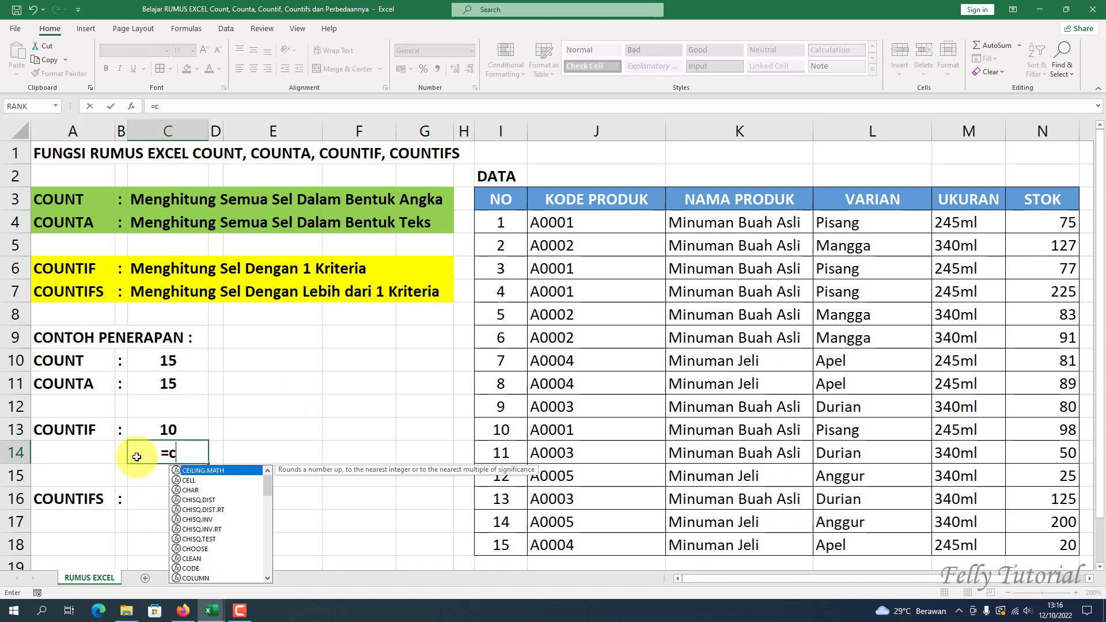
text(ountif)
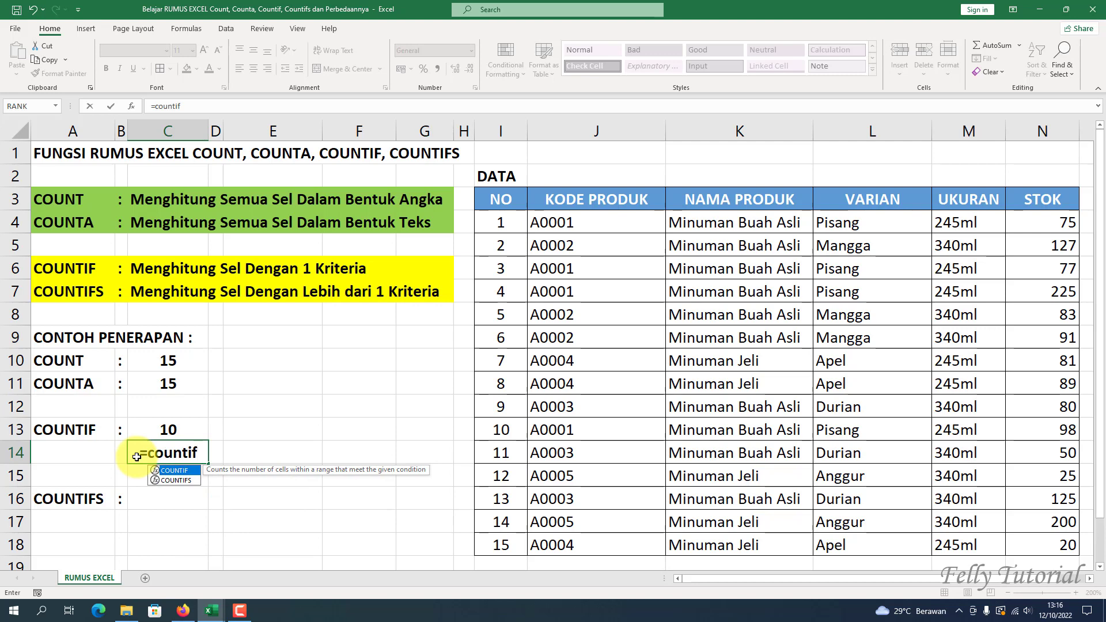
text(()
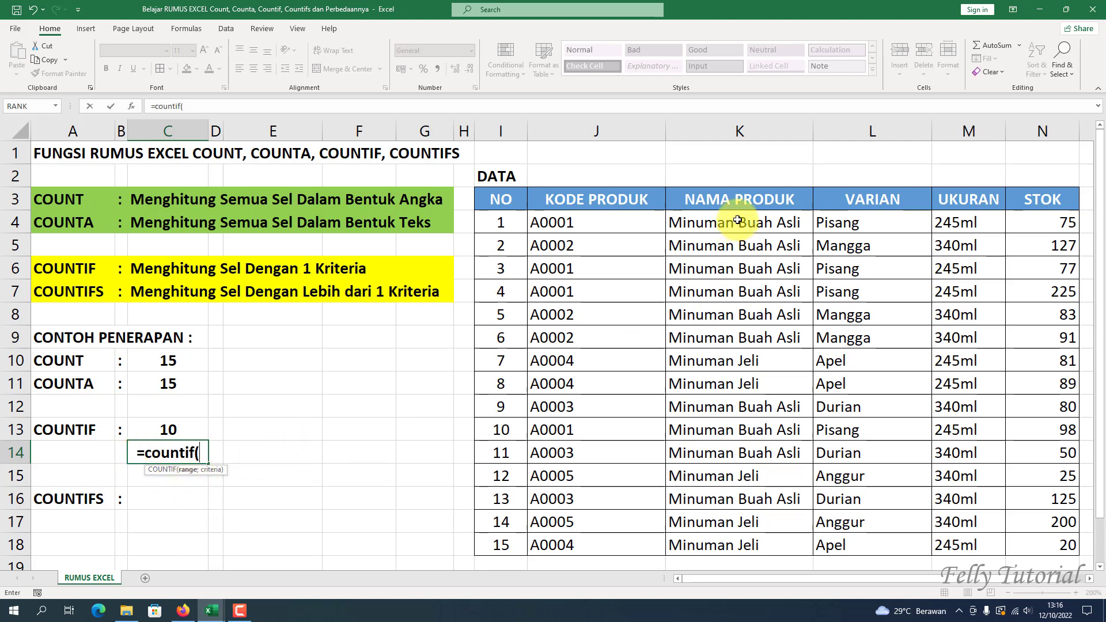
drag(738, 219, 740, 545)
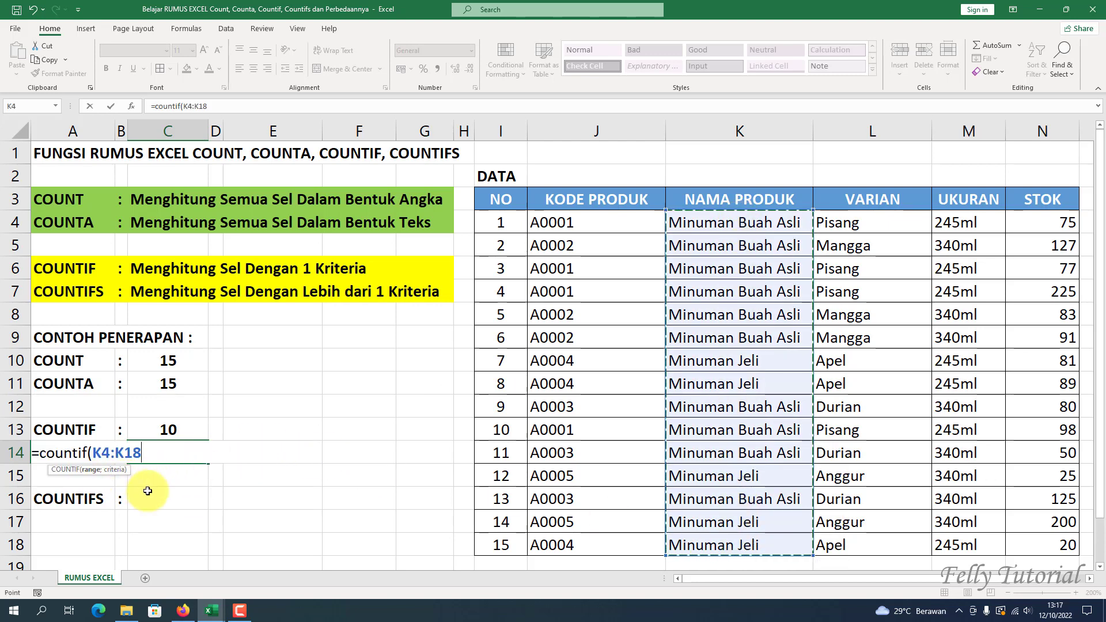
text(;)
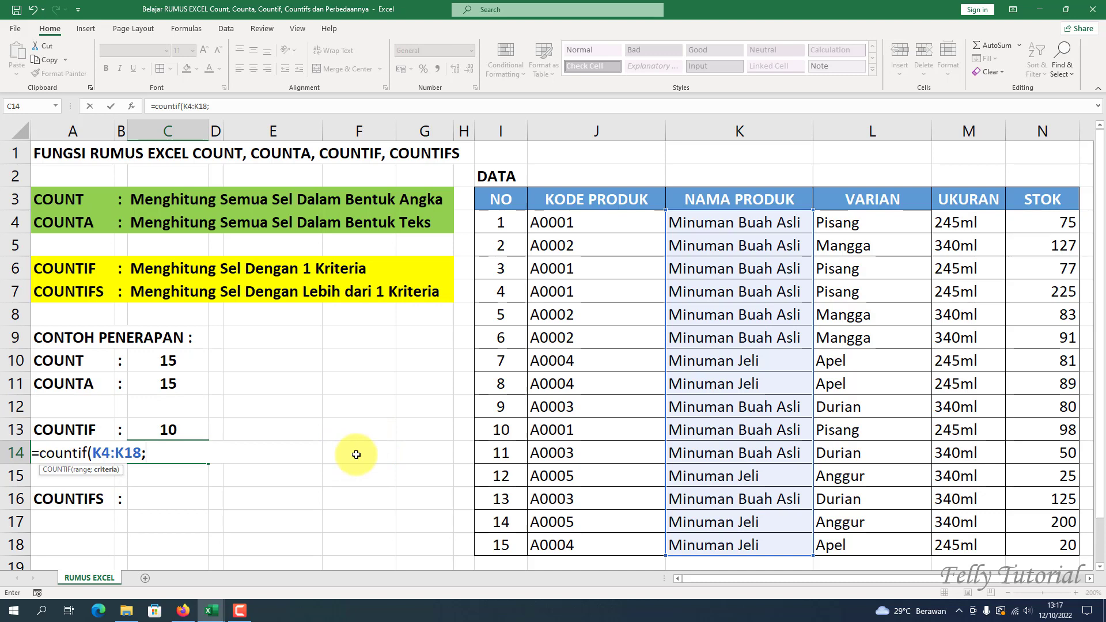
click(744, 363)
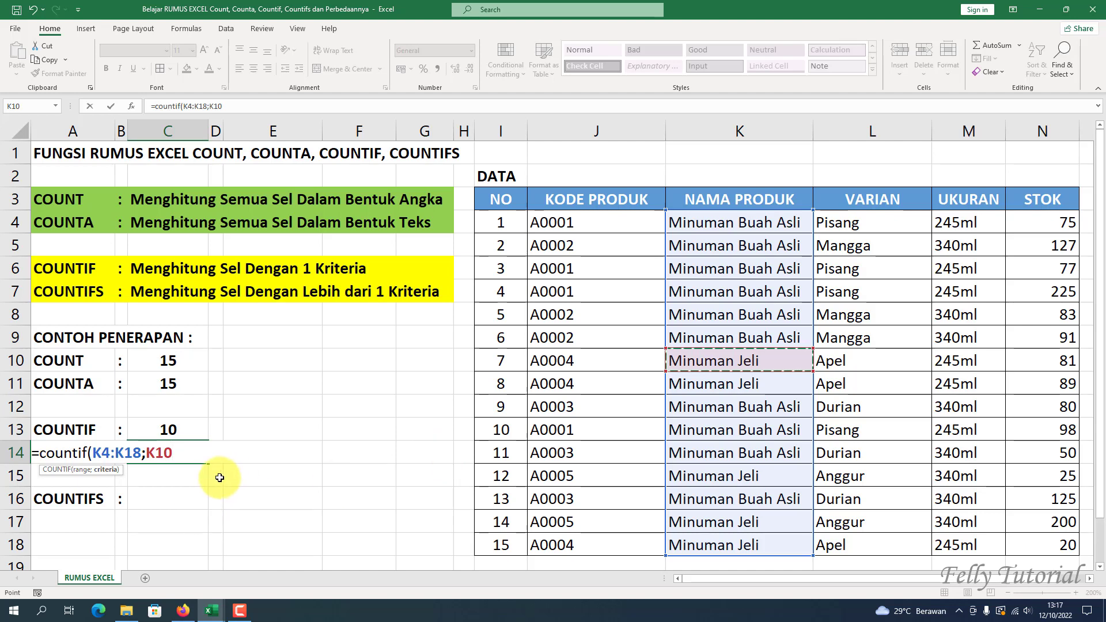
text())
key(Return)
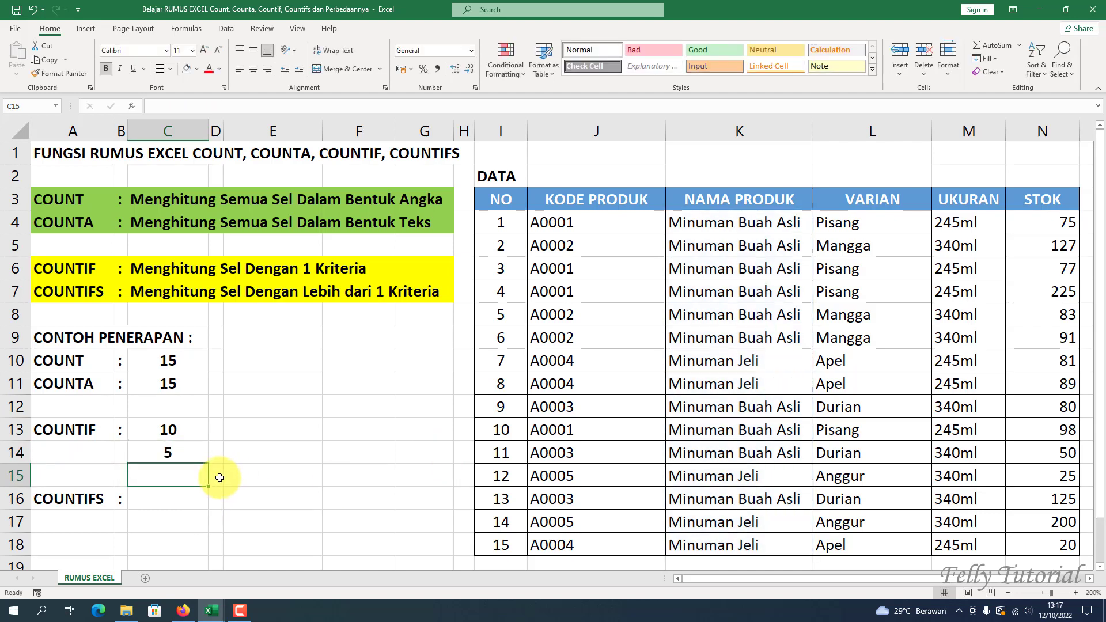
click(176, 452)
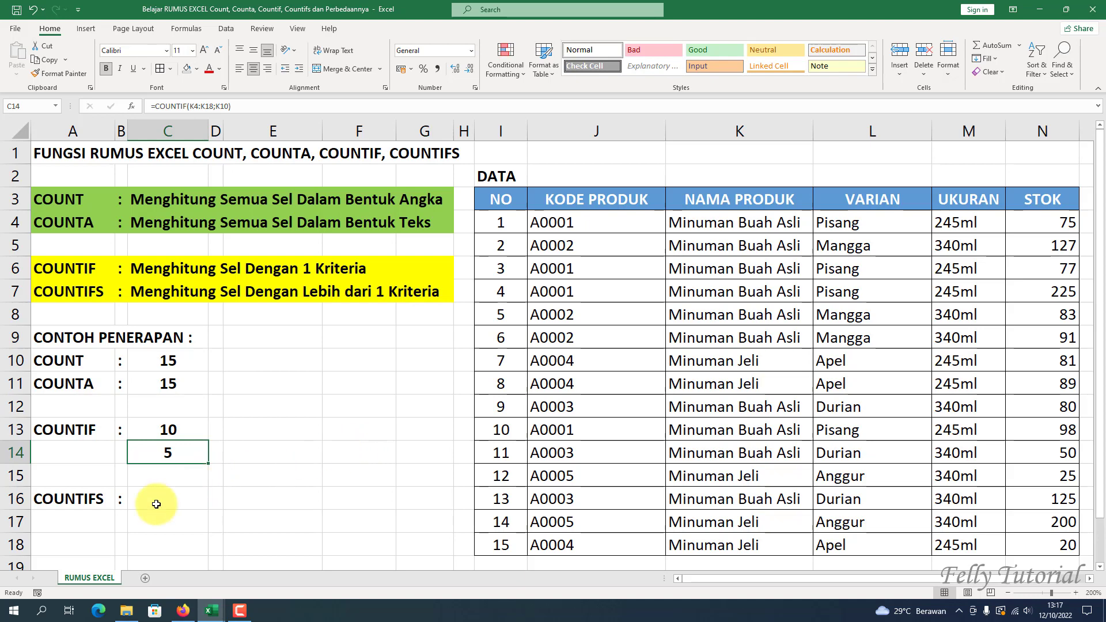
Compare the COUNTIF and COUNTIFS labels and examine the first NAMA PRODUK, VARIAN and UKURAN entries as possible criteria for COUNTIFS.
click(91, 502)
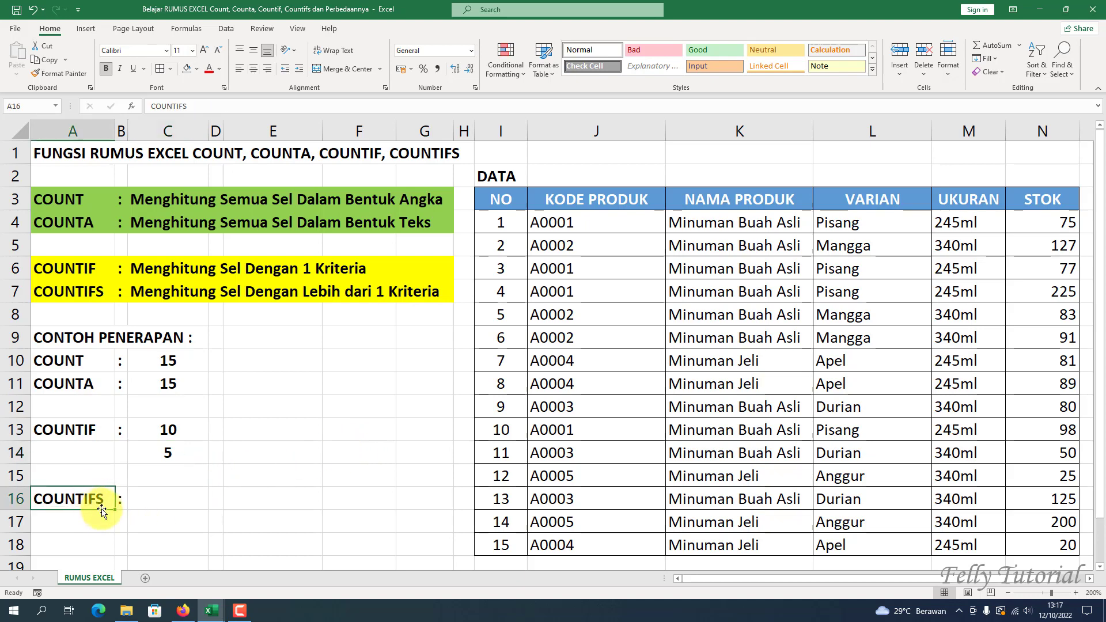
scroll(257, 512, down, 1)
scroll(173, 483, up, 1)
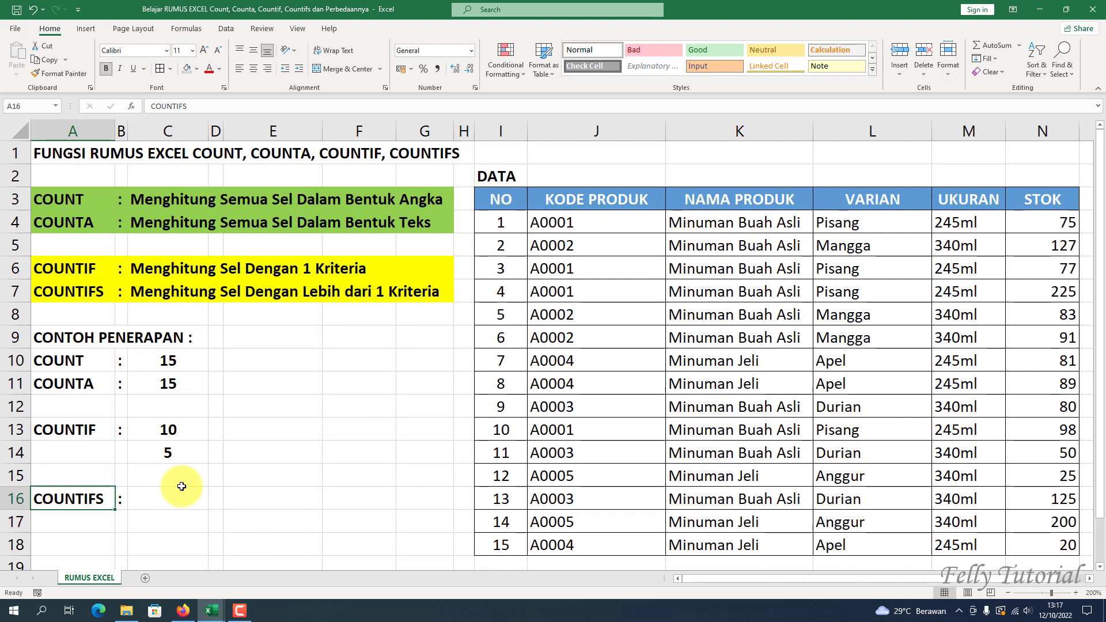
click(86, 429)
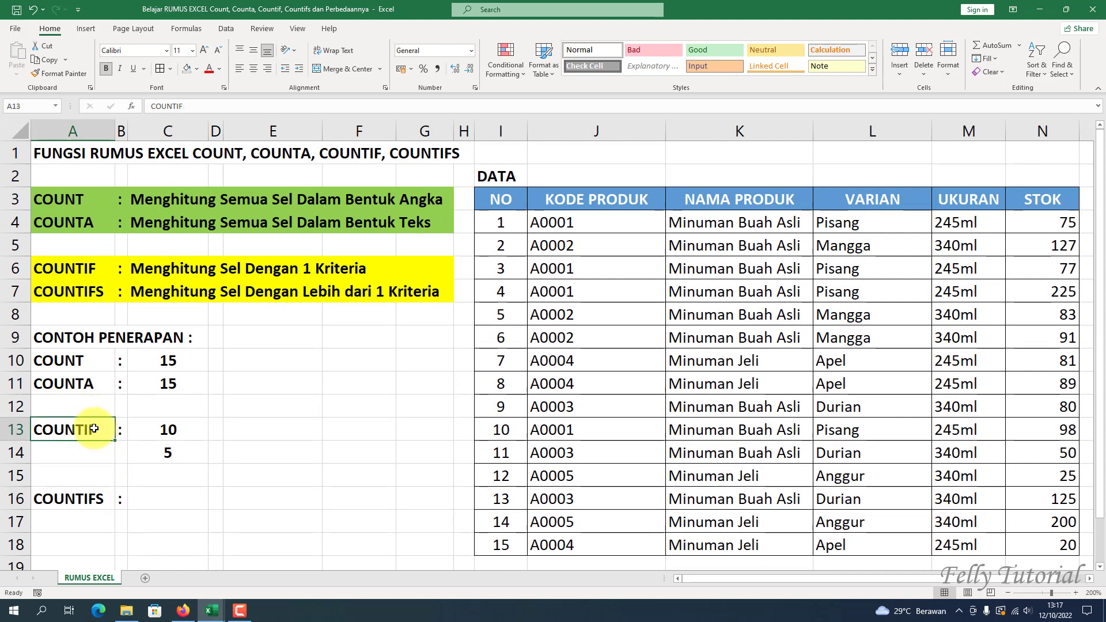
click(97, 495)
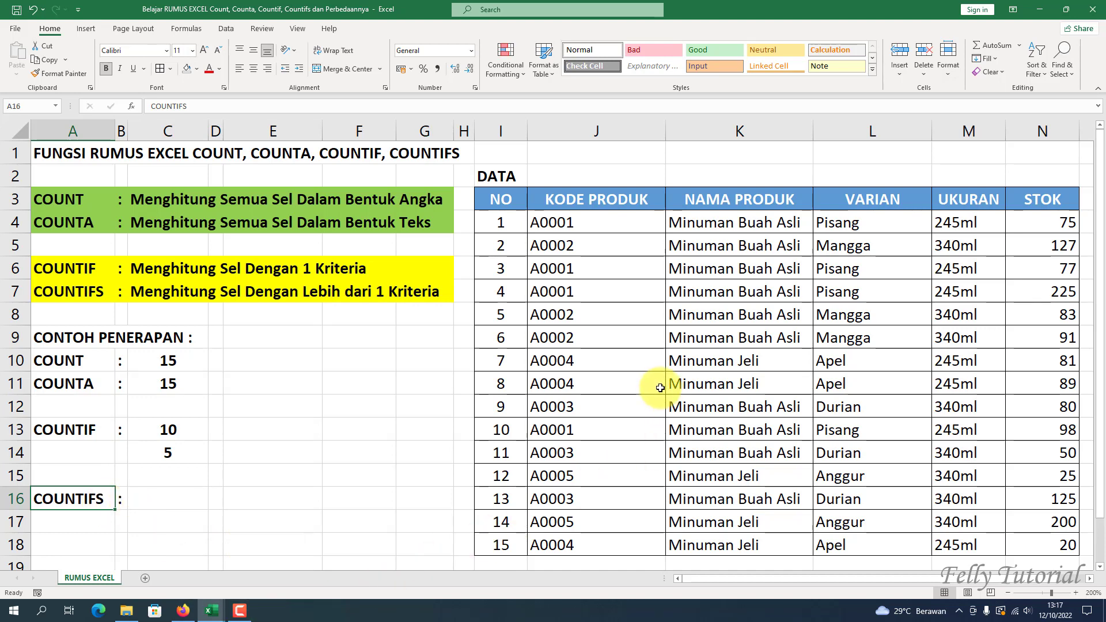
click(717, 227)
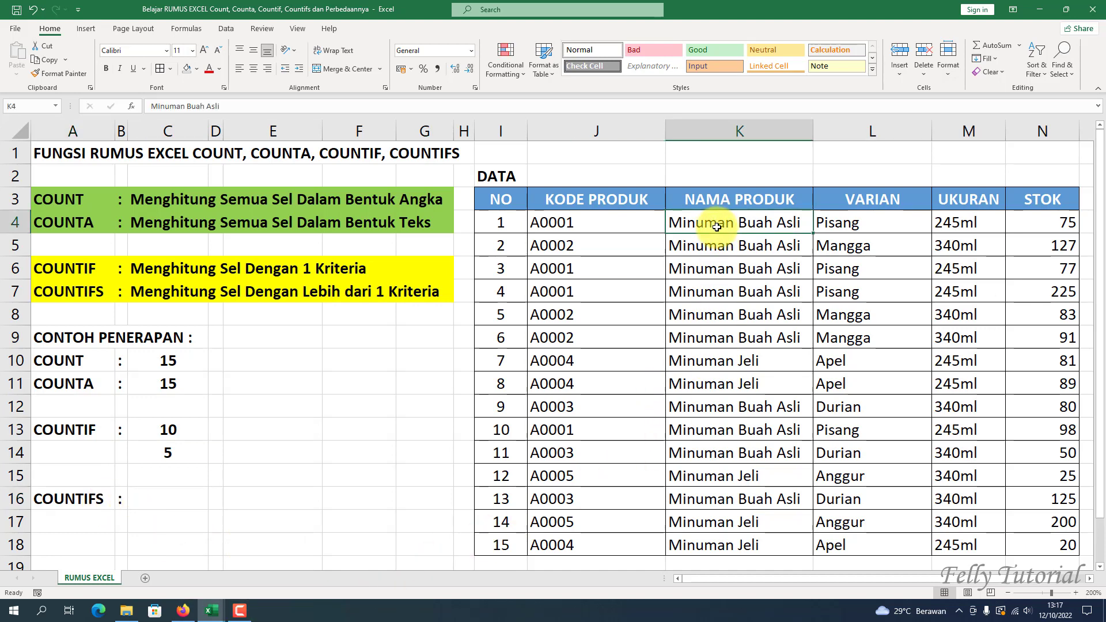
click(838, 222)
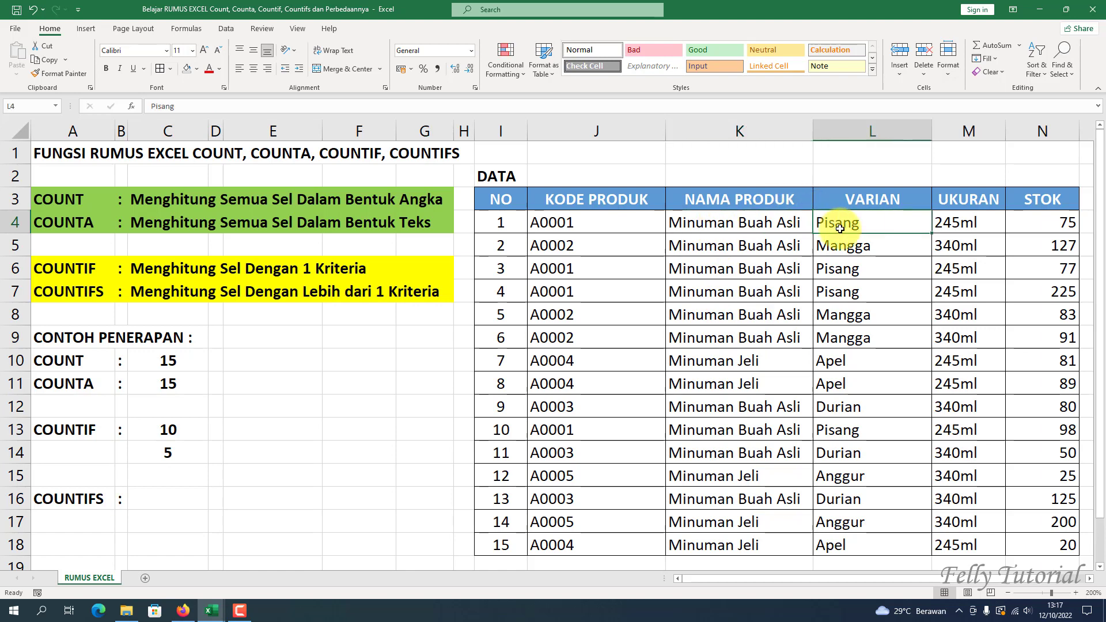
click(961, 230)
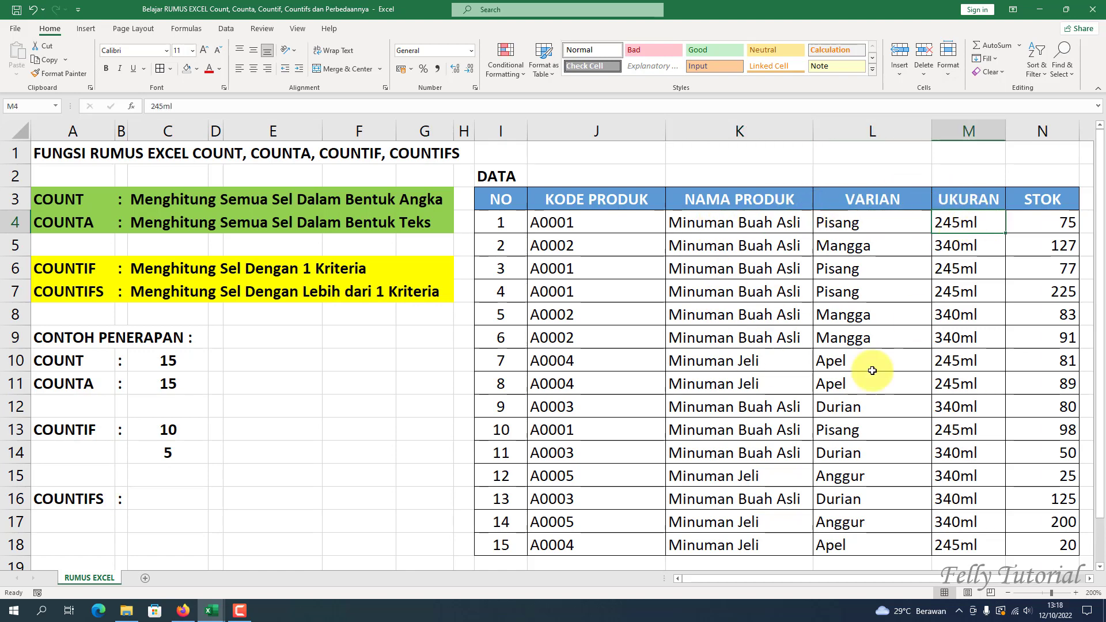
Begin a COUNTIFS formula in cell C16 with the NAMA PRODUK cells K4:K18 as first range and K4 as criterion.
click(161, 499)
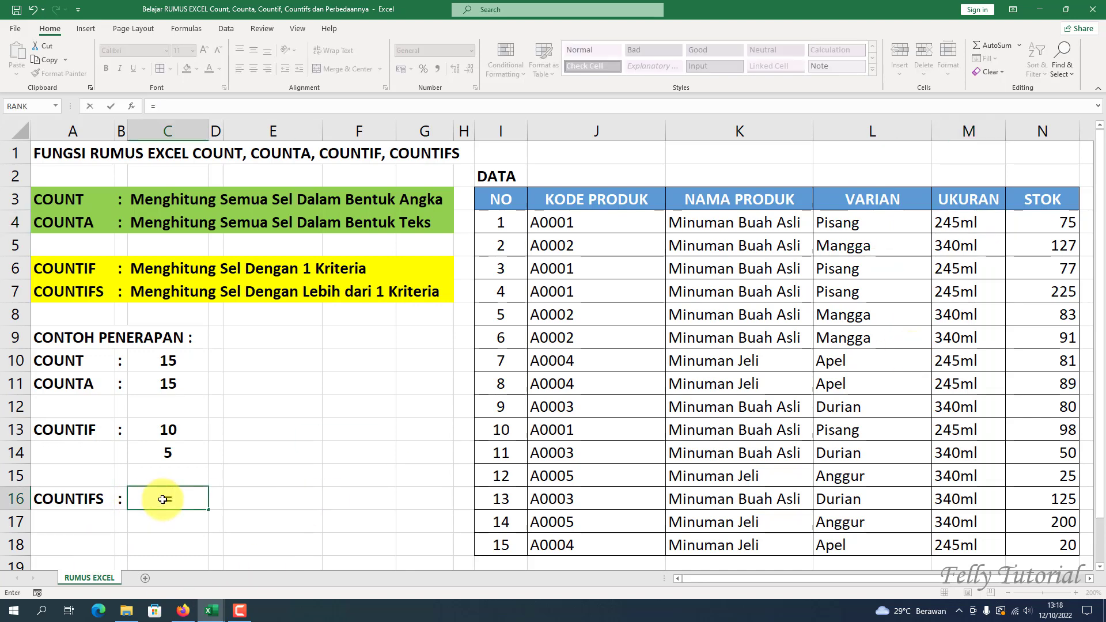
text(=CO)
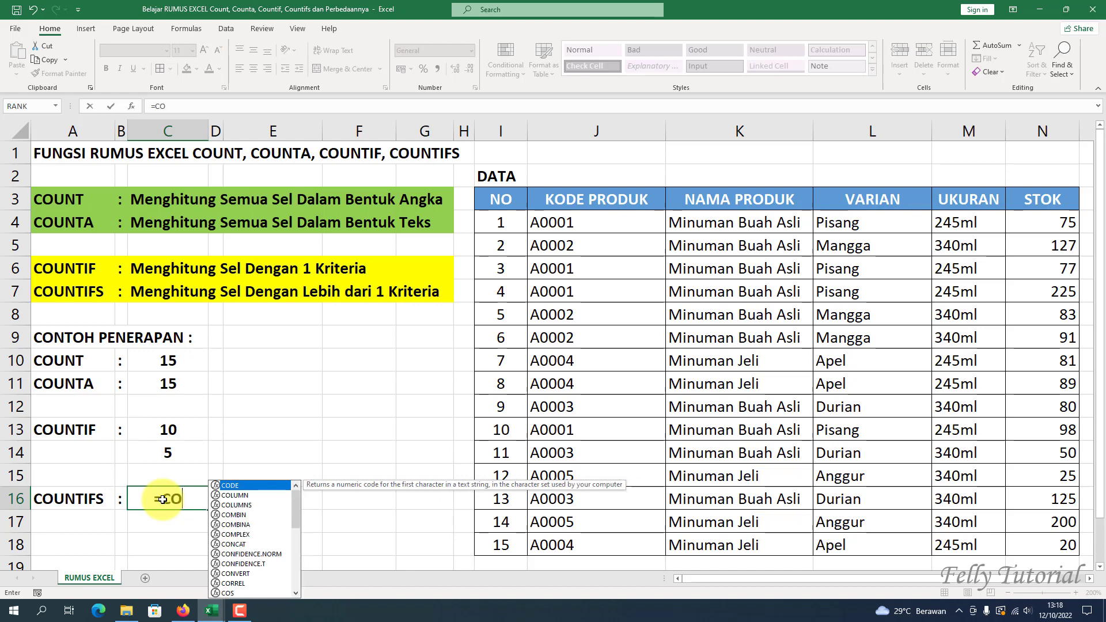
text(UNTIFS)
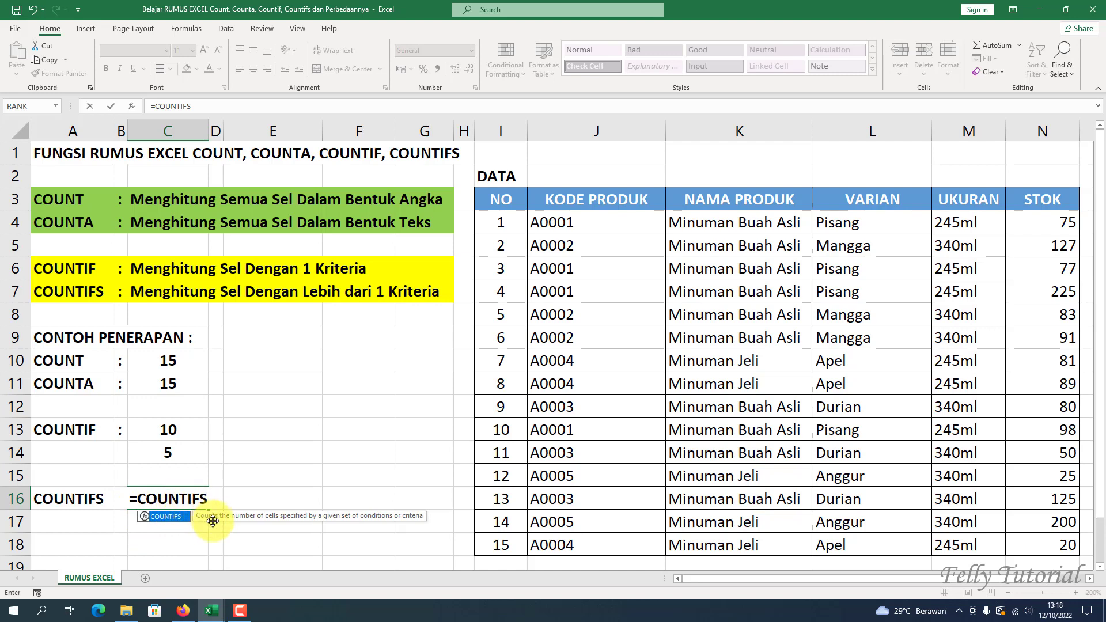
text(()
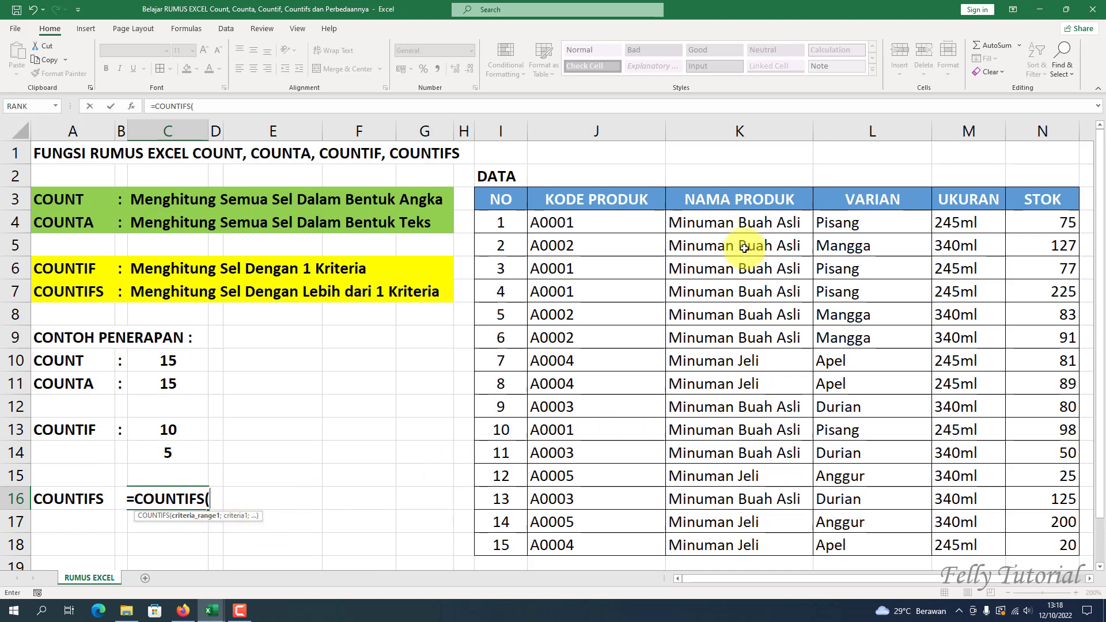
drag(741, 222, 741, 544)
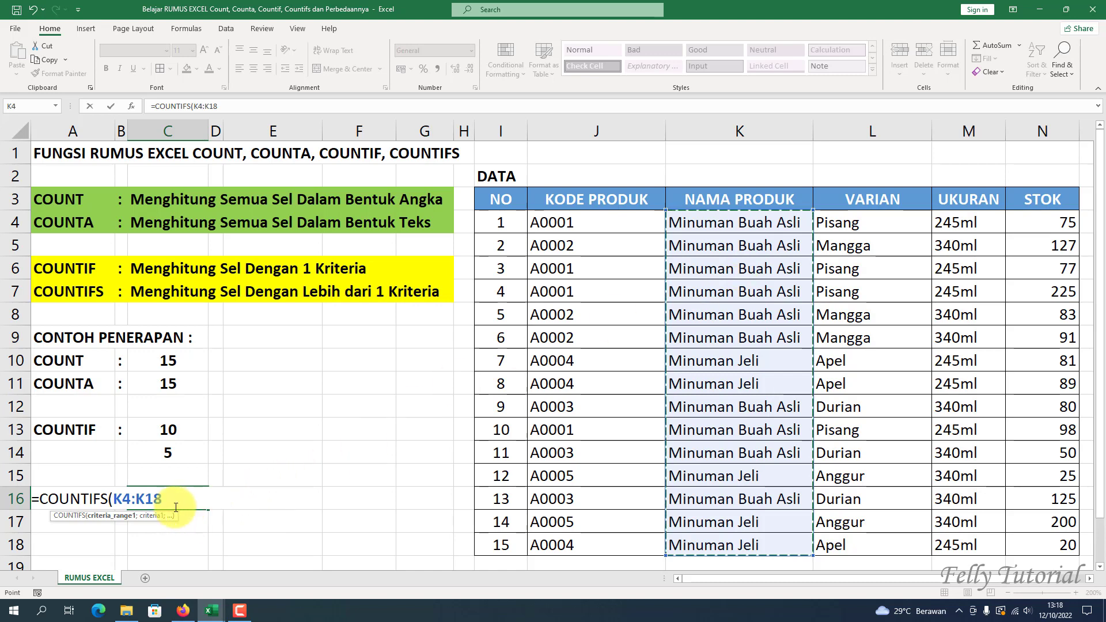
text(;)
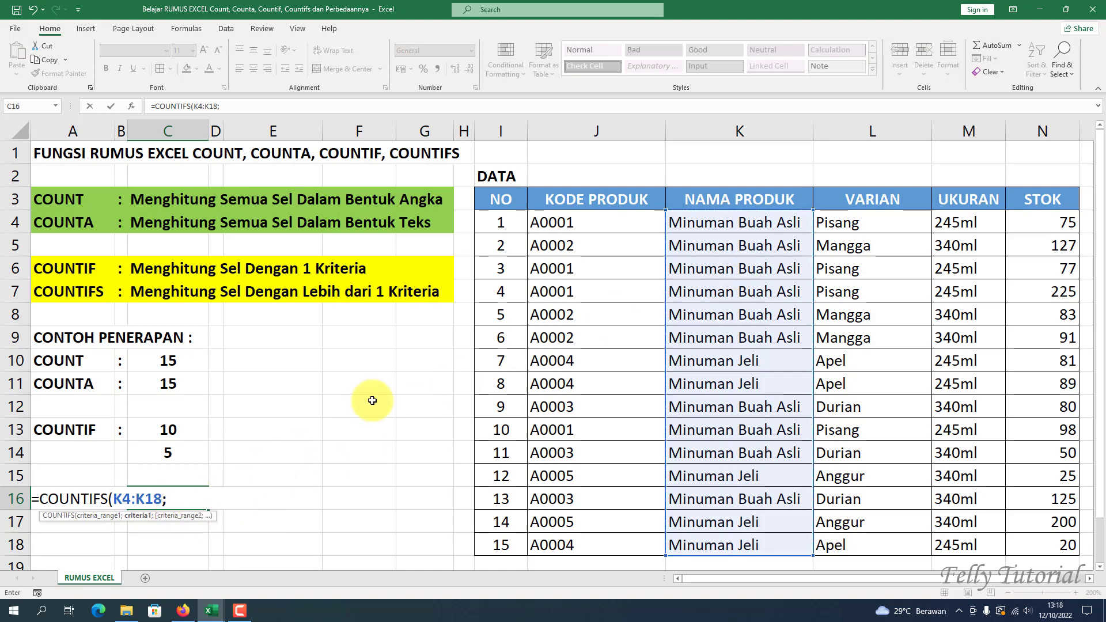
click(760, 225)
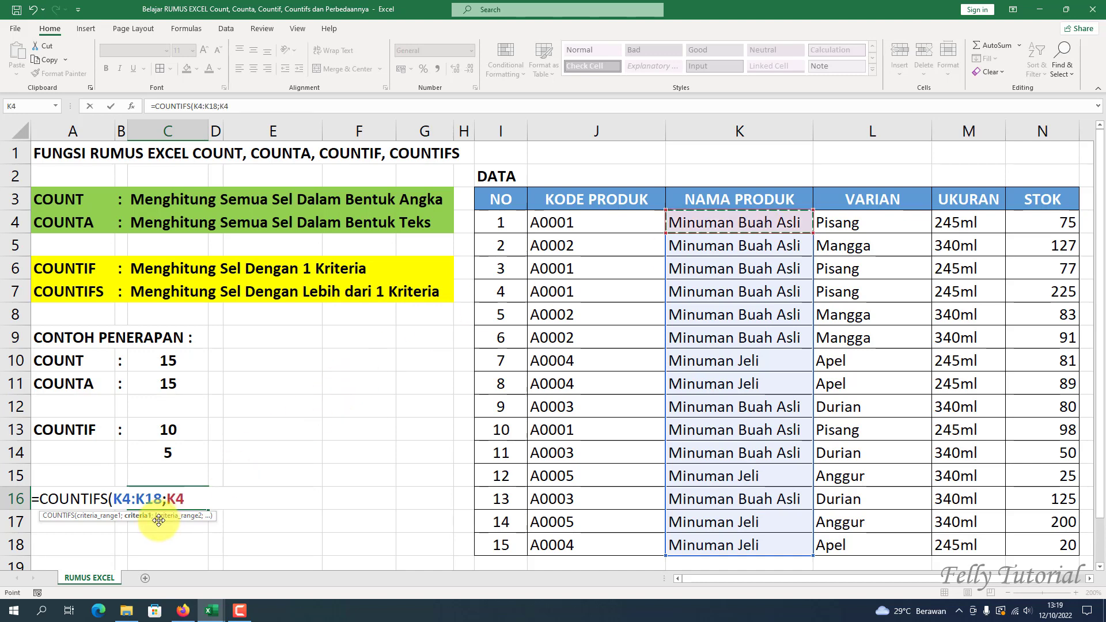
Add the VARIAN cells L4:L18 as the second COUNTIFS range, with L4 (Pisang) as its criterion.
text(;)
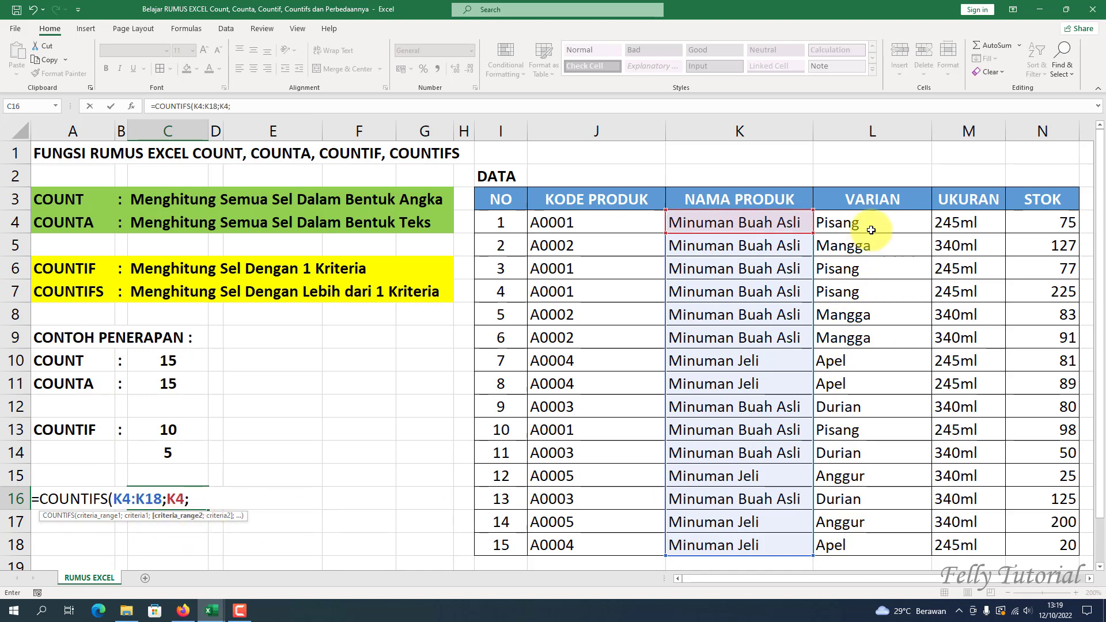
drag(873, 220, 849, 544)
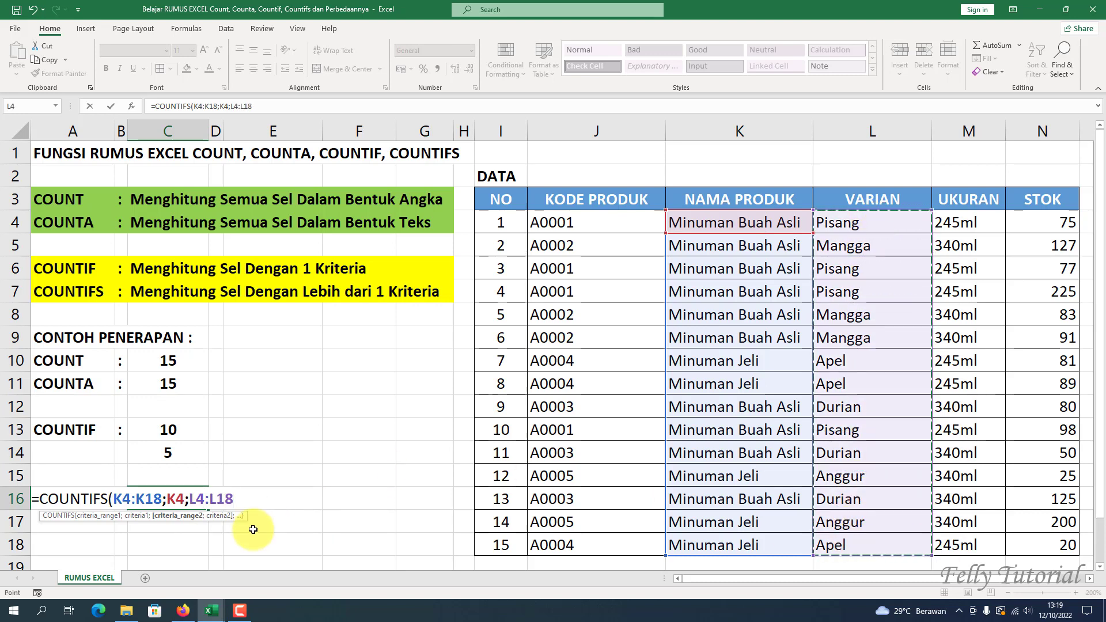
text(;)
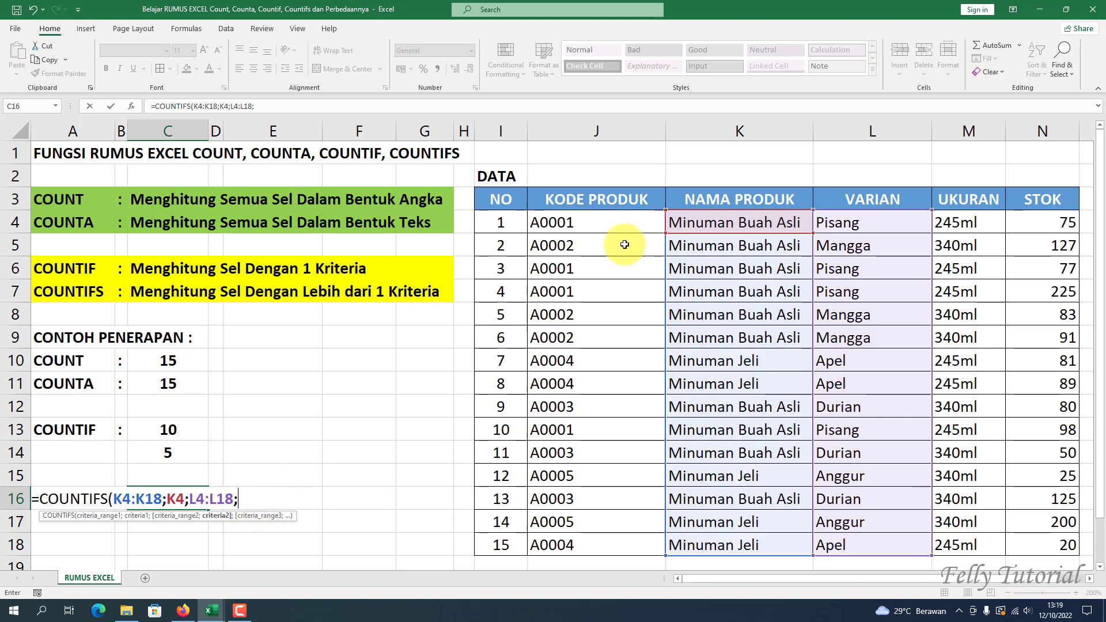
click(864, 224)
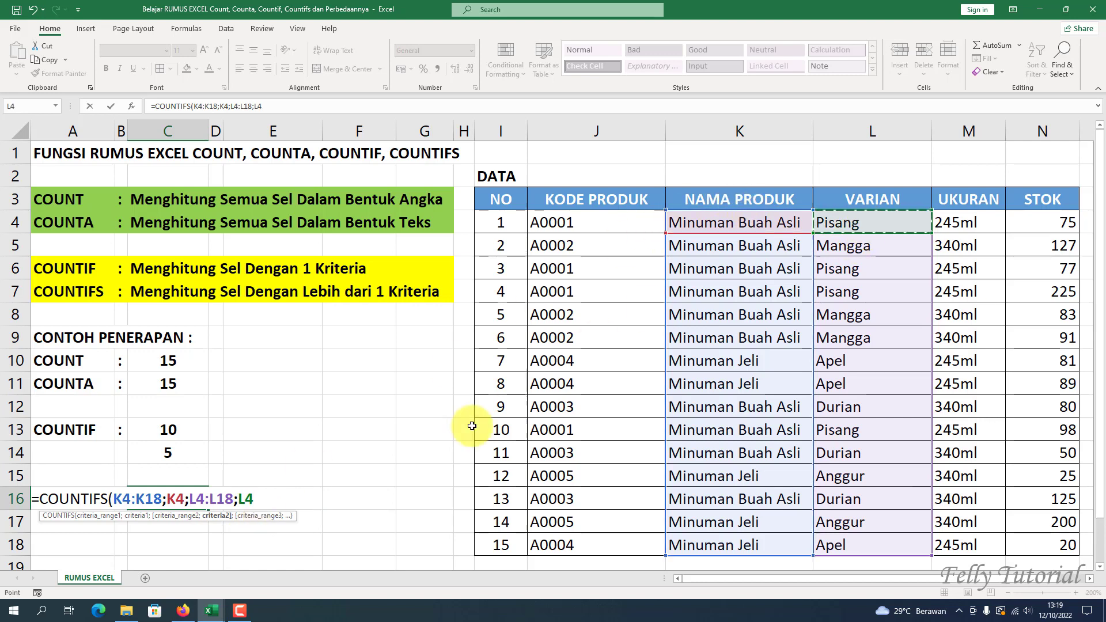
Complete the COUNTIFS formula in C16 with the UKURAN cells M4:M18 as third range and M4 (245ml) as criterion.
text(;)
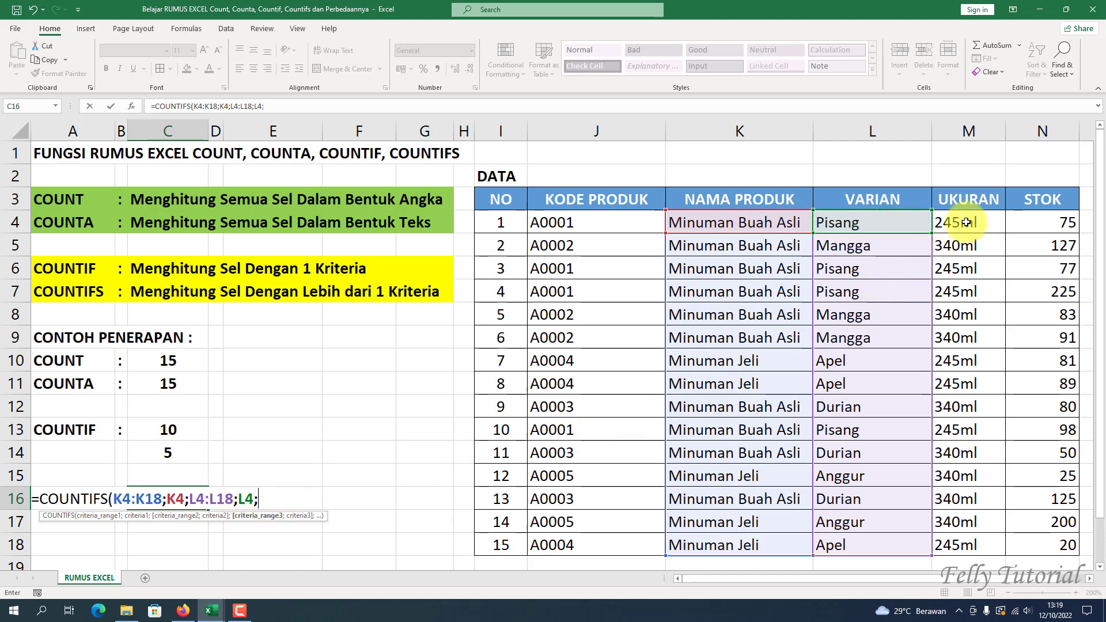
drag(966, 222, 967, 546)
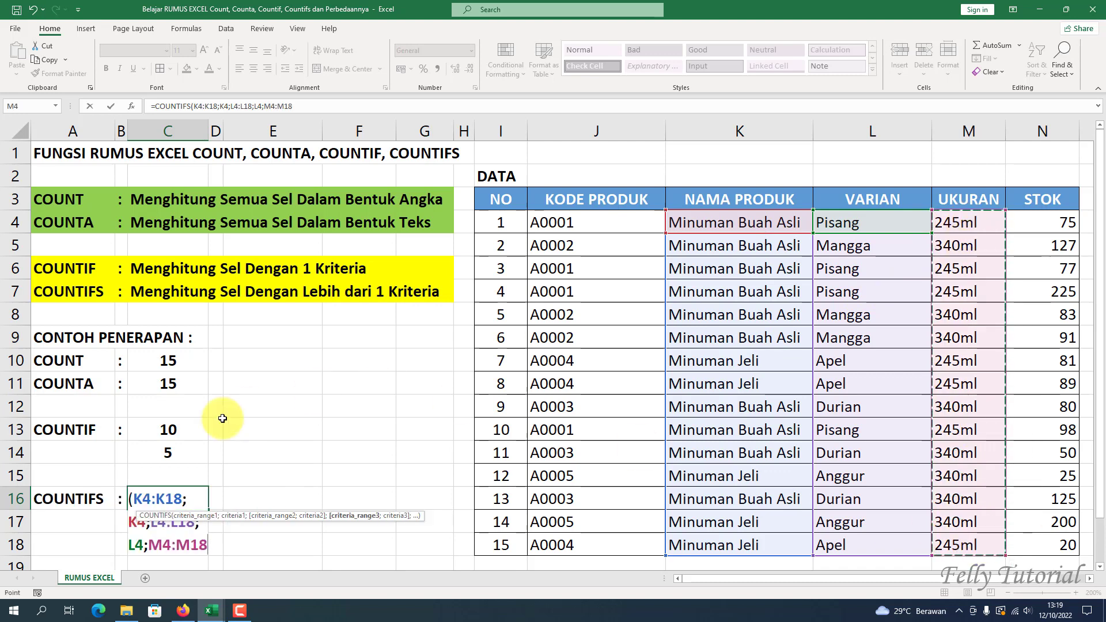
text(;)
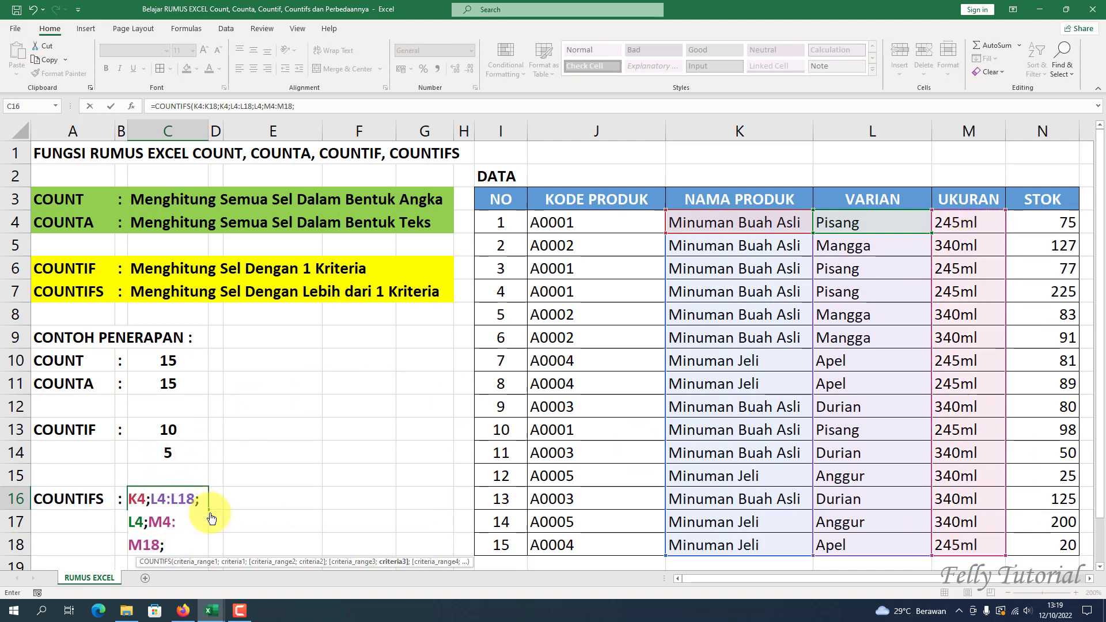
click(964, 222)
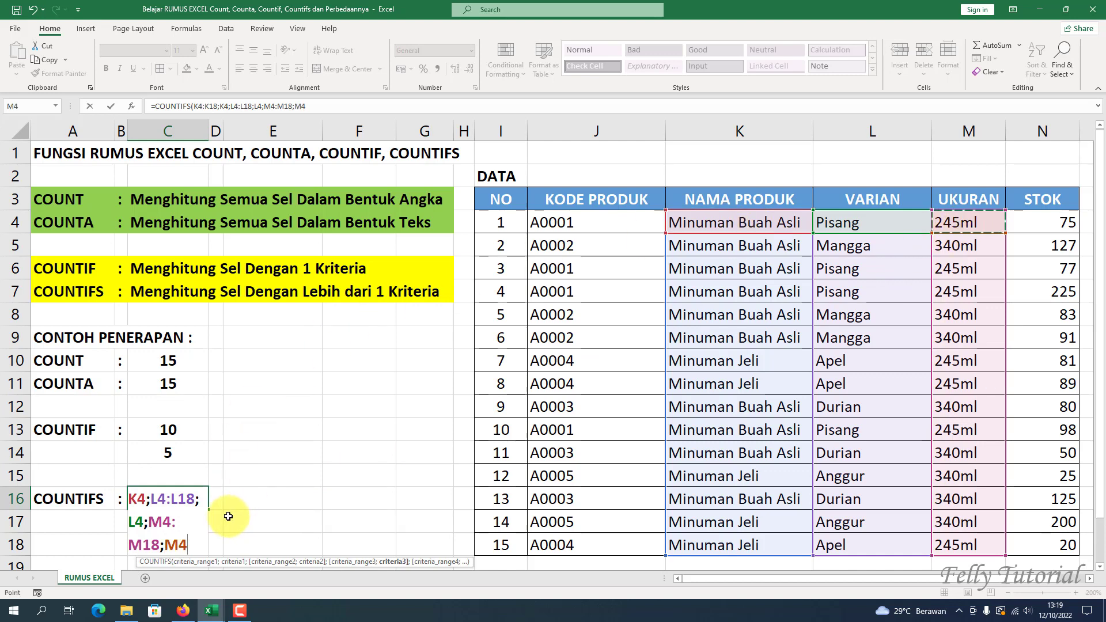
text())
key(Return)
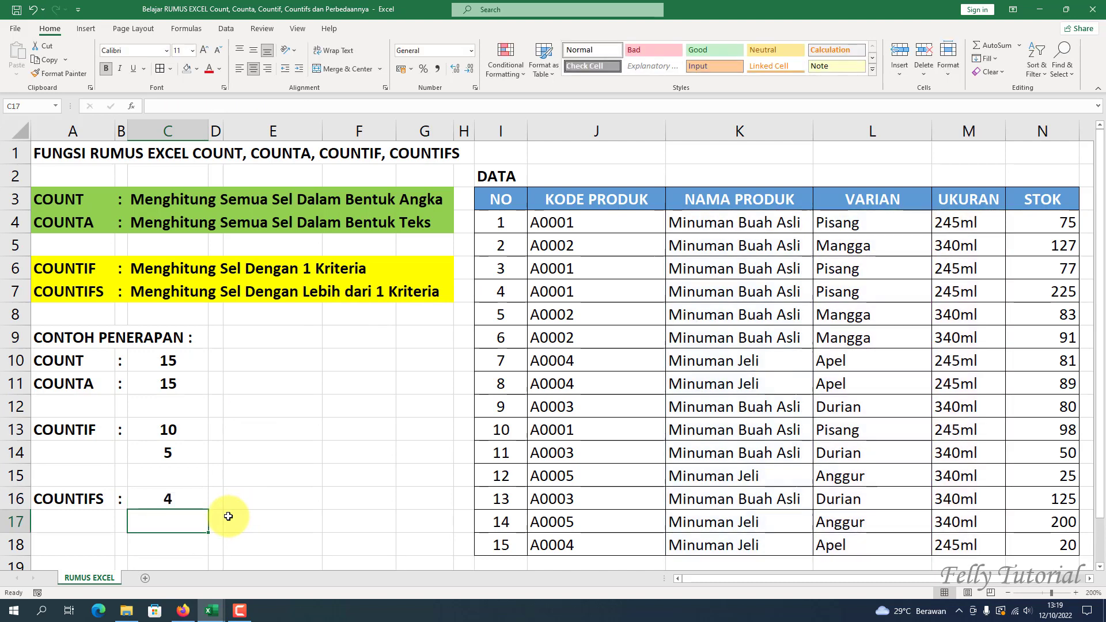